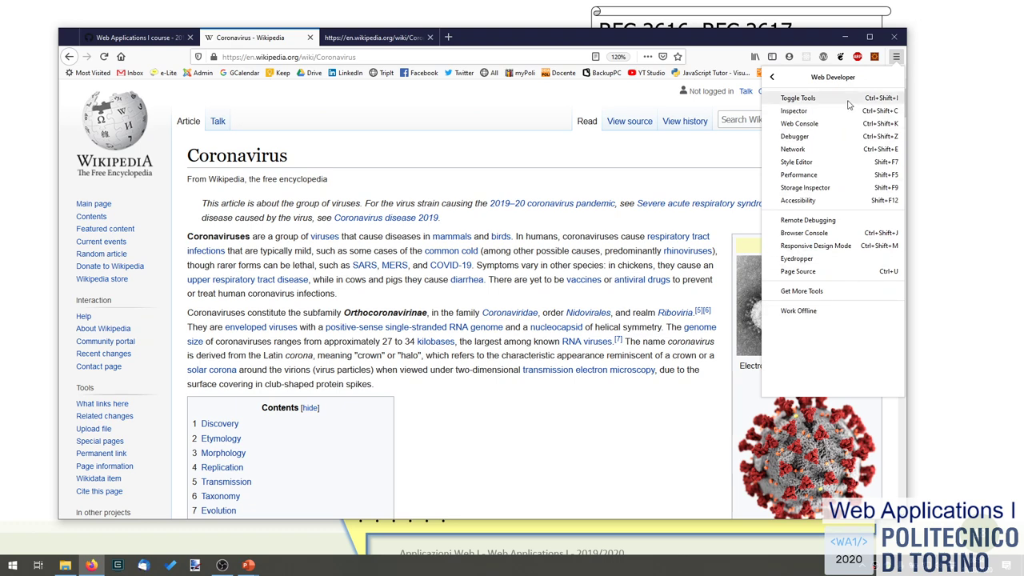
Step: Open the web developer tools on the Coronavirus article and clear the recorded network requests
left_click(876, 99)
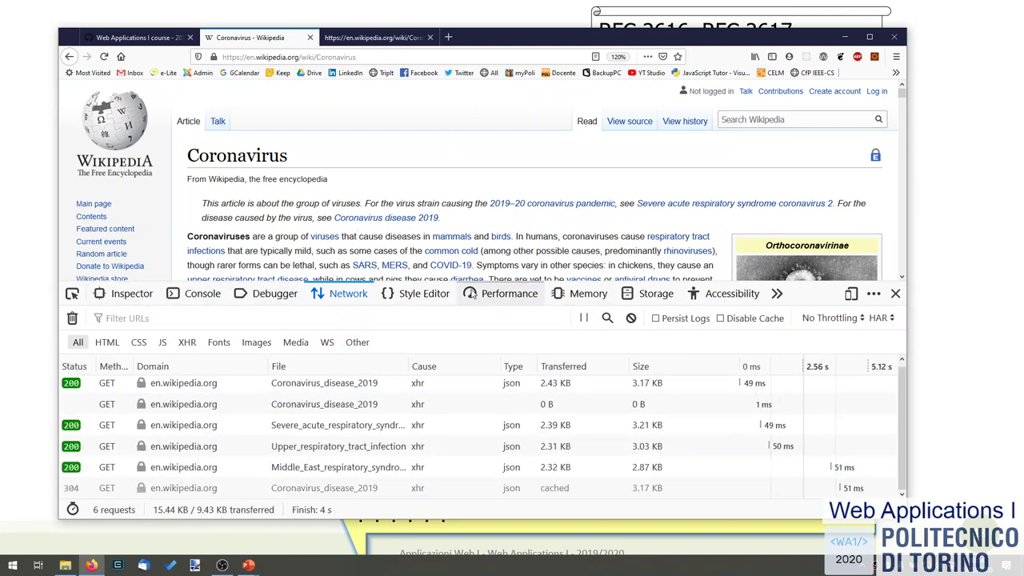
left_click_drag(473, 281, 474, 267)
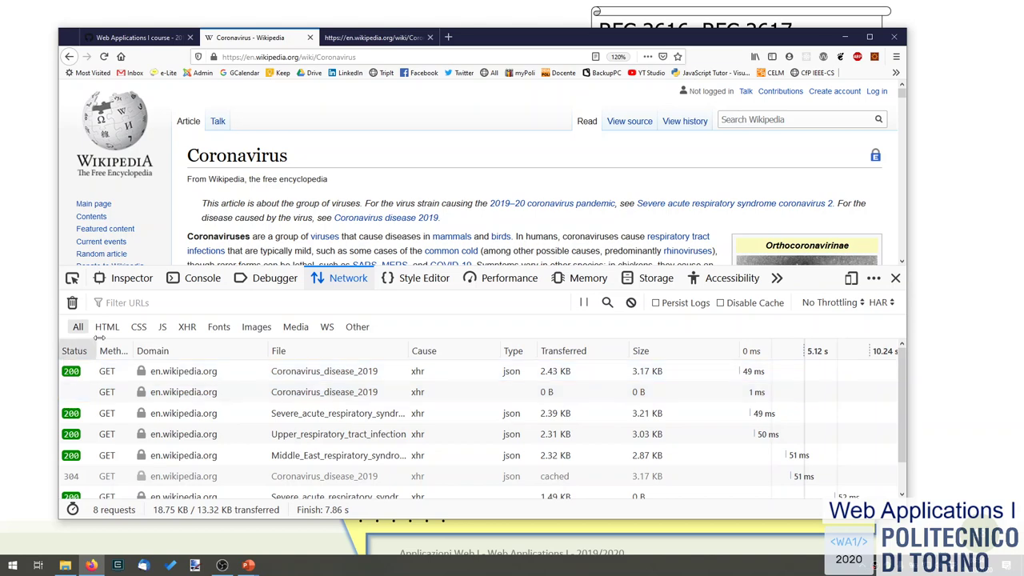
left_click(72, 303)
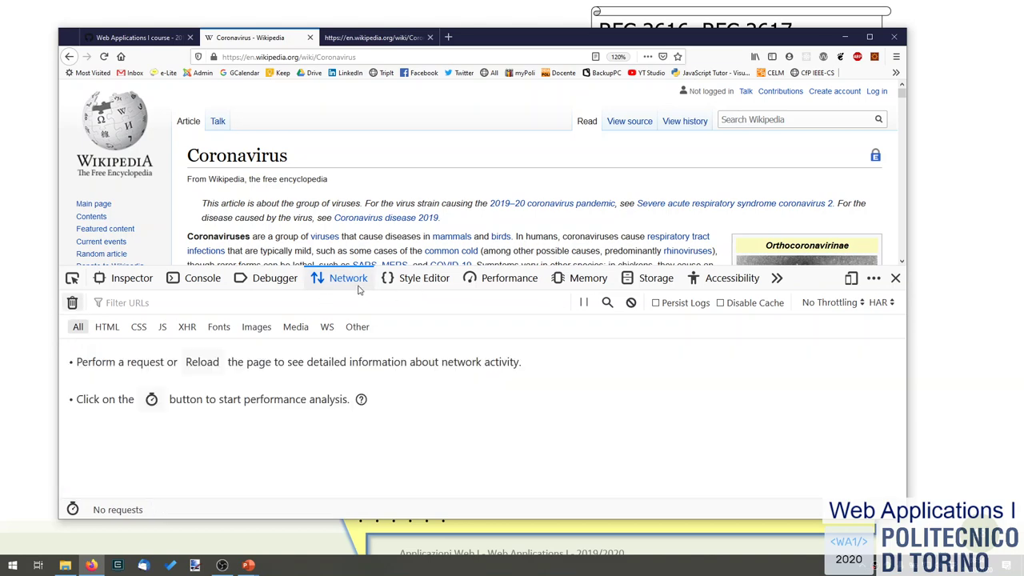
Step: Check the page's console messages, return to the network monitor and clear its request list again
left_click(200, 278)
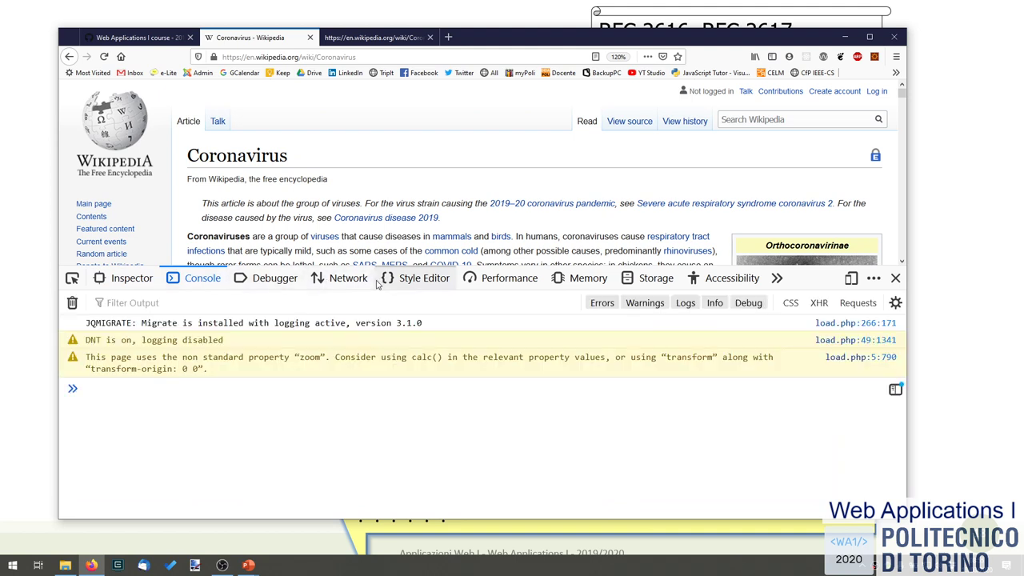
left_click(345, 279)
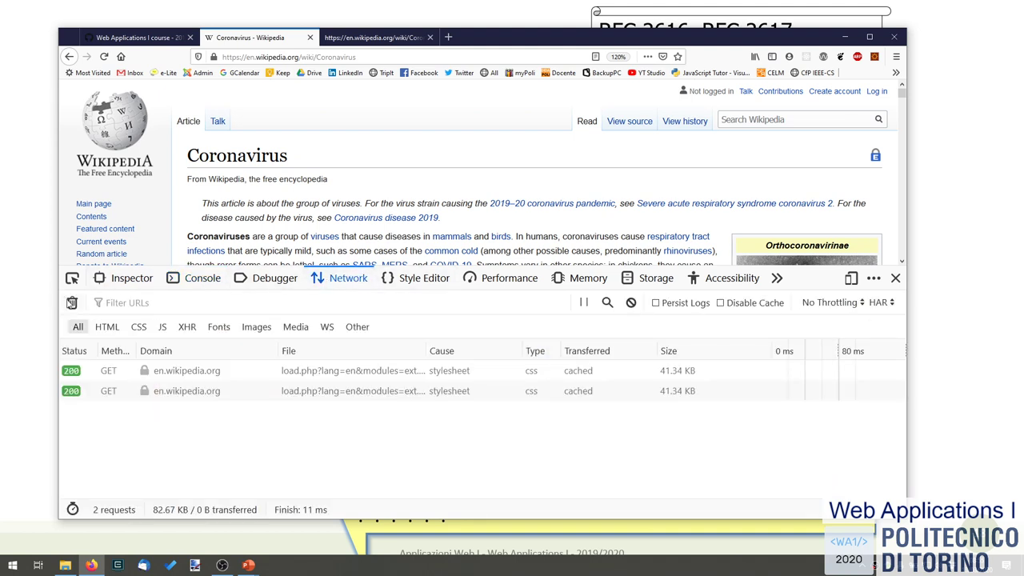
left_click(72, 302)
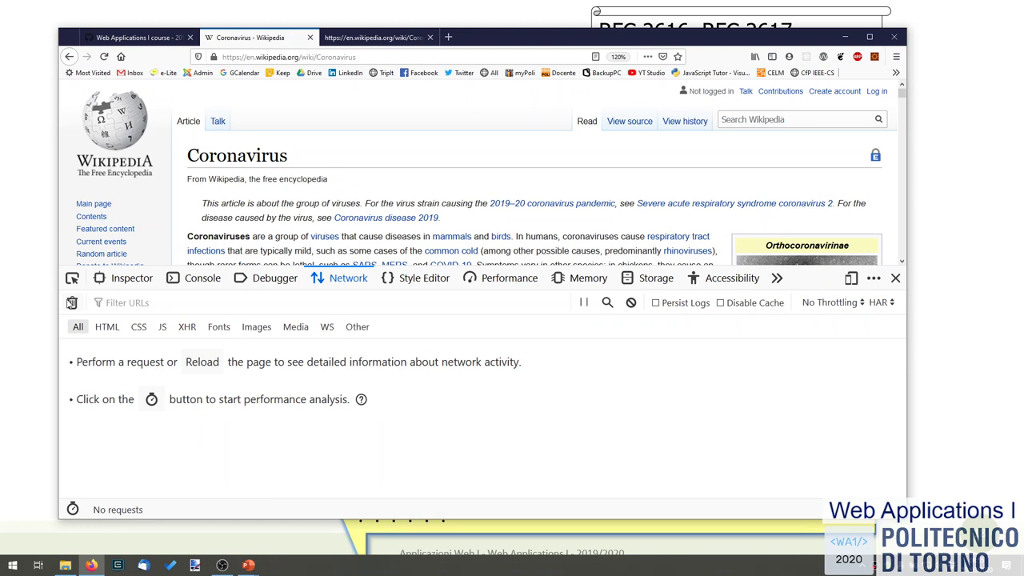
Step: Reload the Coronavirus page to record its network traffic and open the details of the first HTML document request
left_click(105, 60)
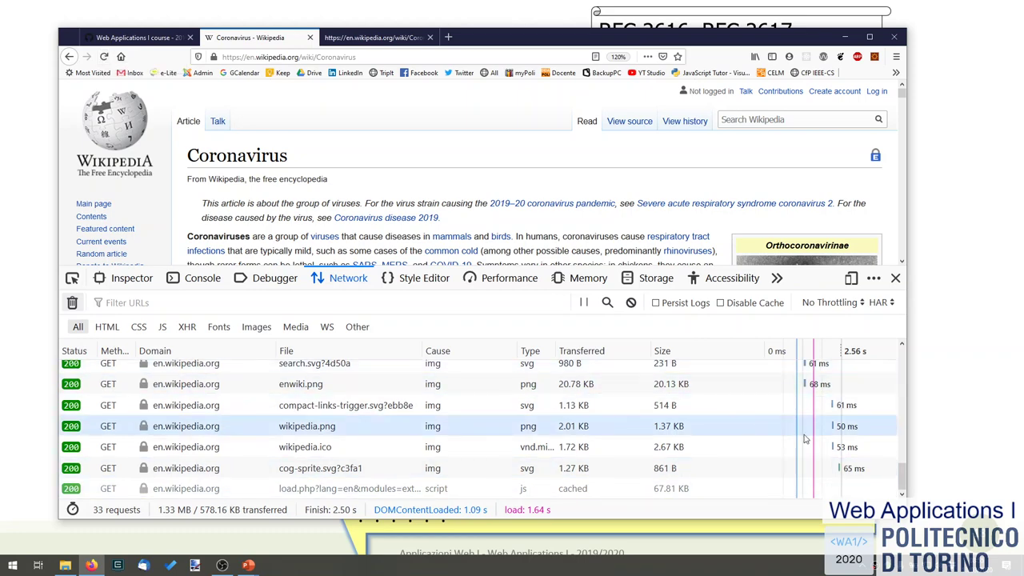
left_click_drag(901, 478, 915, 341)
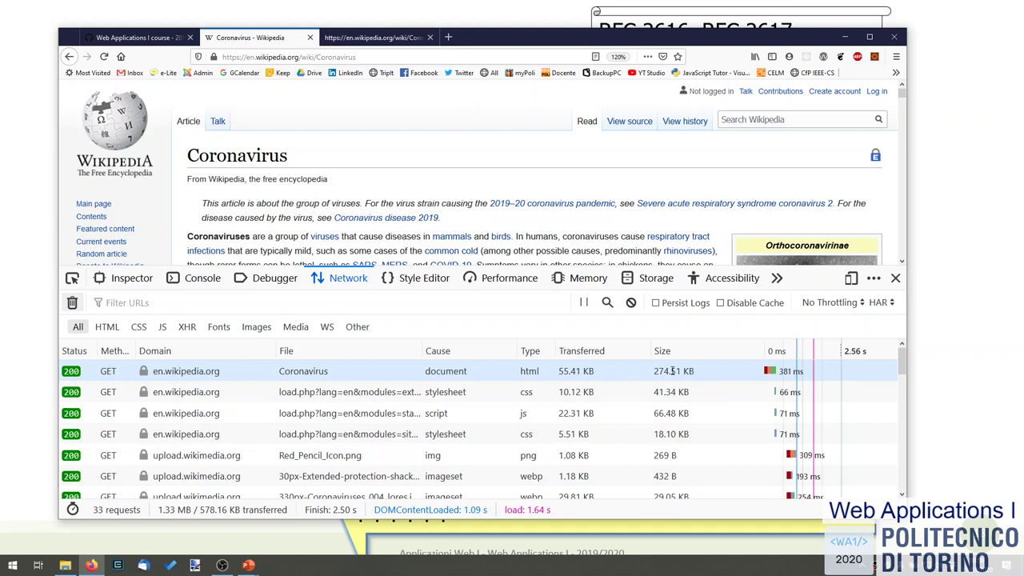
left_click(204, 371)
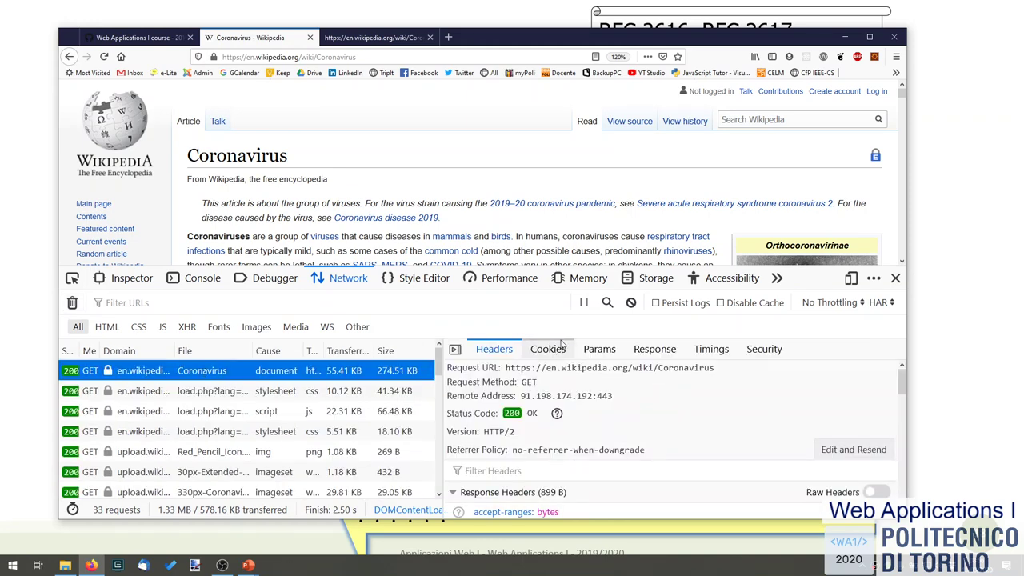
Step: Enlarge the developer tools area and widen the request details pane to show more of the headers
left_click_drag(552, 266, 547, 224)
left_click_drag(444, 356, 308, 353)
scroll(496, 366, "down", 3)
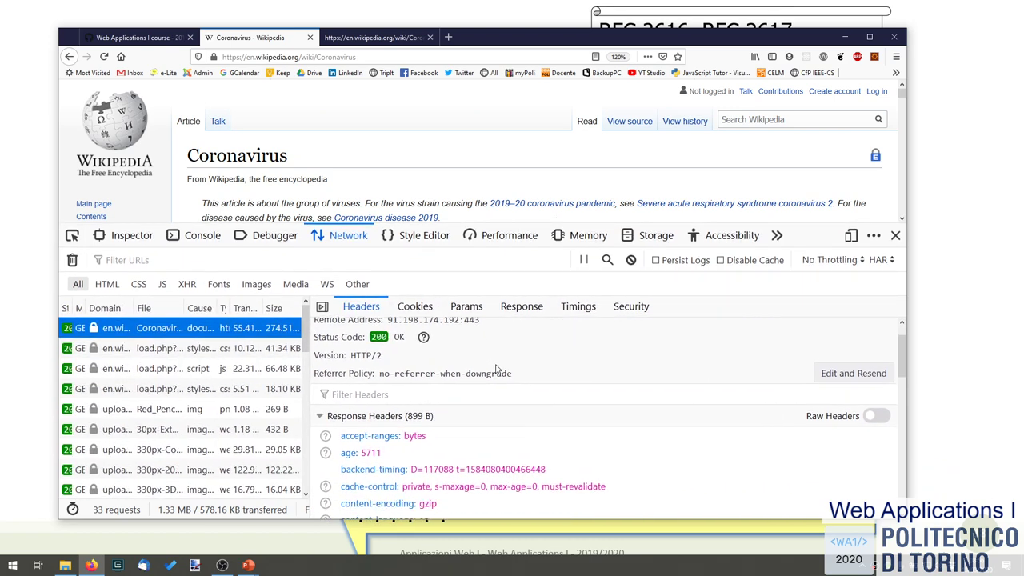
scroll(496, 368, "up", 3)
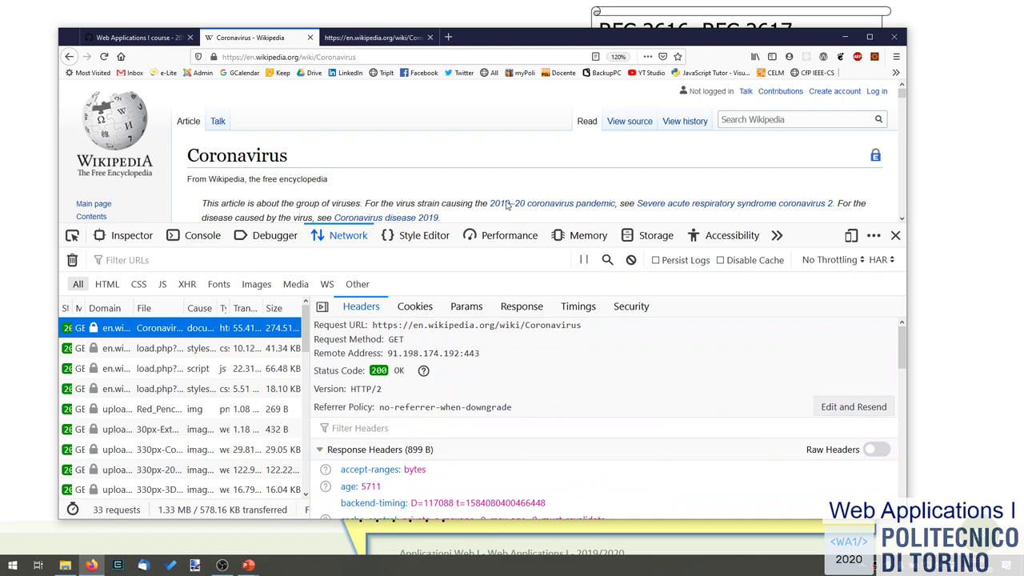
Step: Enlarge the browser window and the developer tools area, and zoom the developer tools text in by two levels
left_click(894, 37)
key("alt+Tab")
left_click_drag(819, 29, 819, 1)
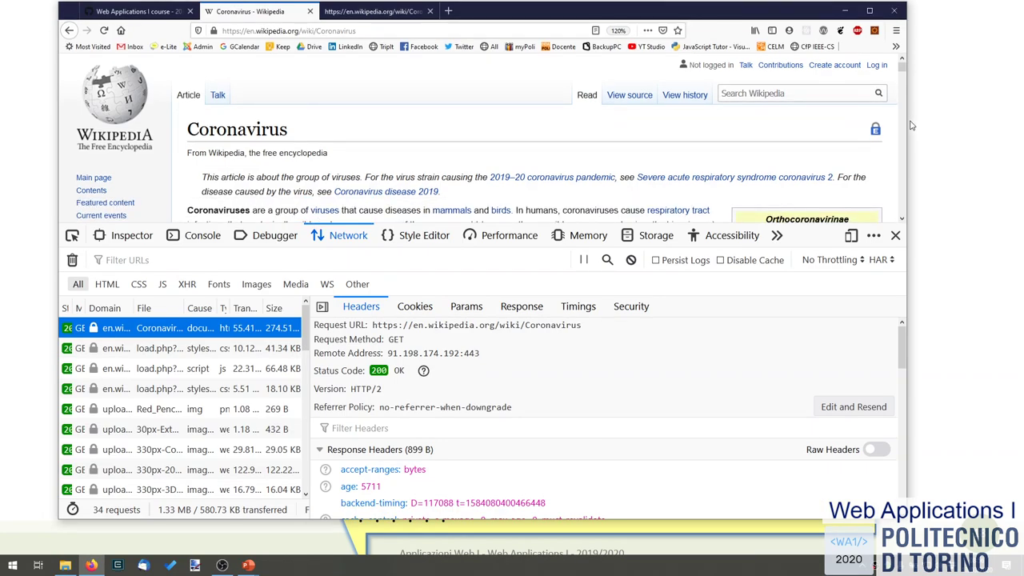
left_click_drag(910, 120, 968, 120)
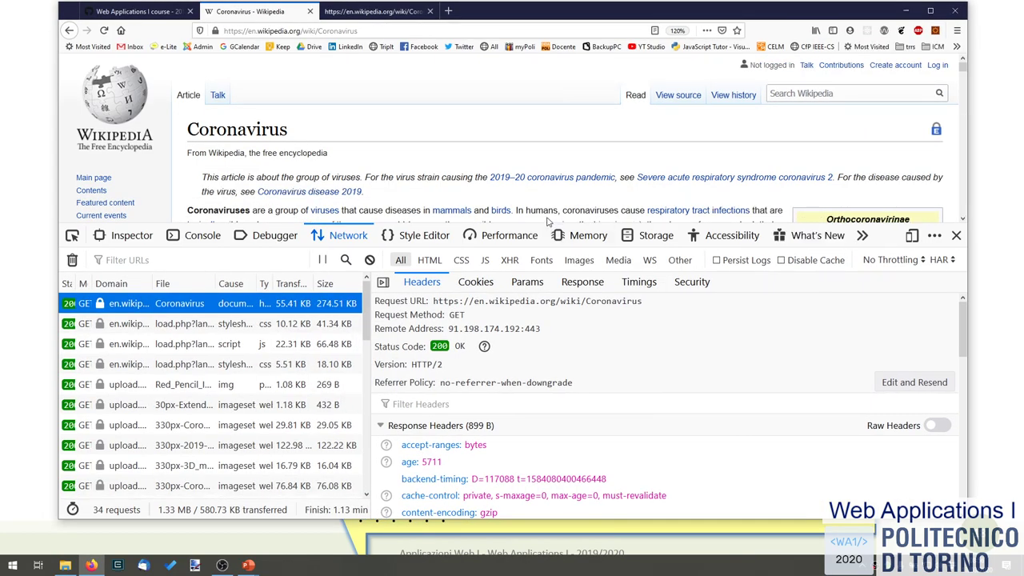
left_click_drag(547, 224, 546, 164)
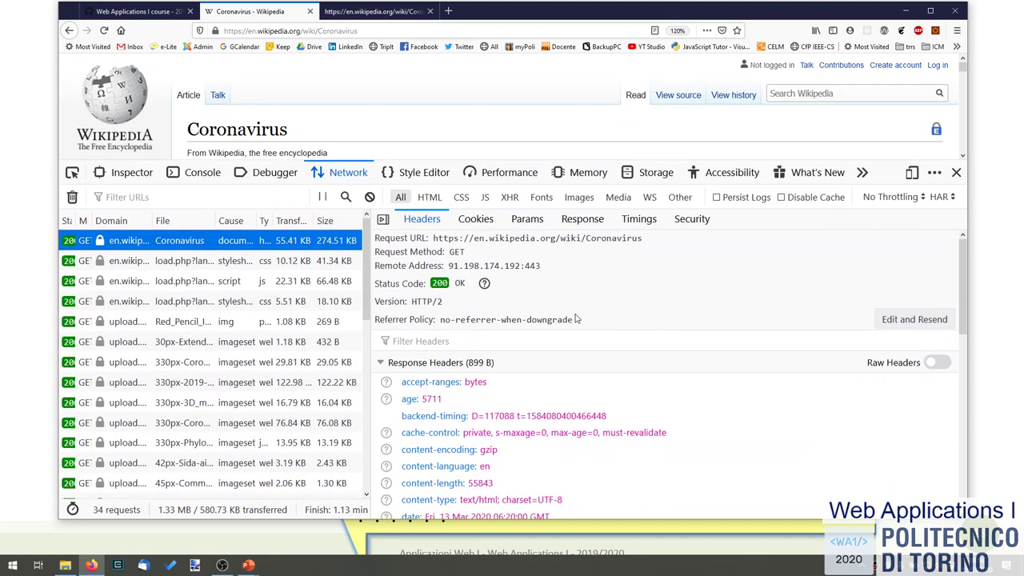
key("ctrl+plus")
key("ctrl+plus")
Step: Examine the Coronavirus request's URL, method, status and version, along with its request headers such as Accept and Cookie
scroll(496, 312, "down", 4)
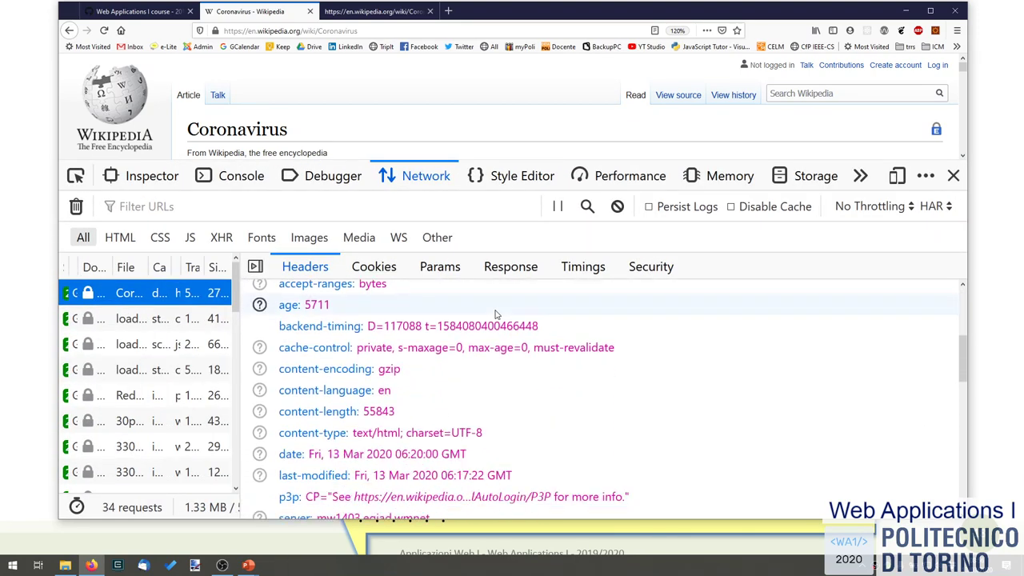
scroll(496, 312, "up", 4)
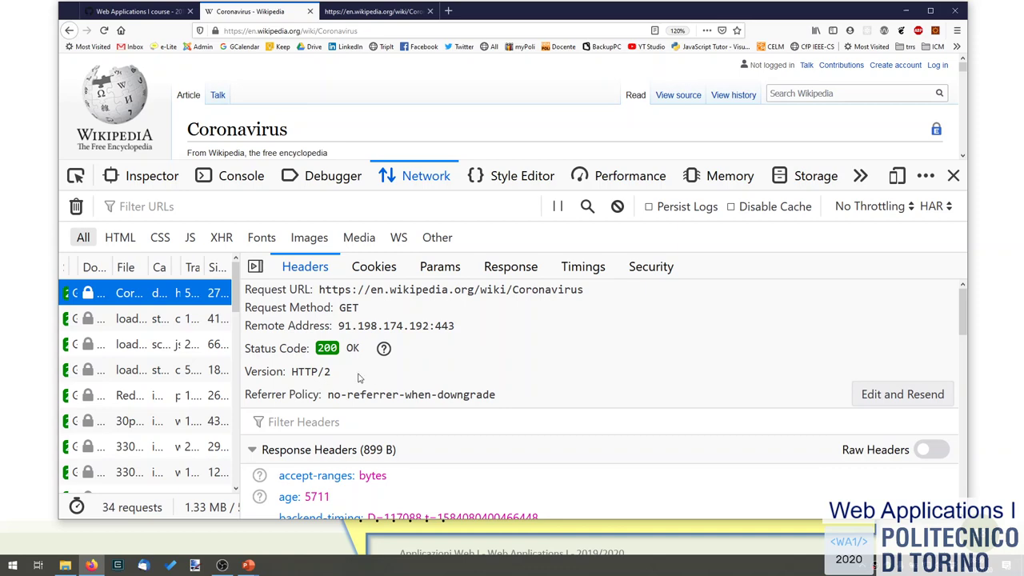
scroll(671, 369, "down", 10)
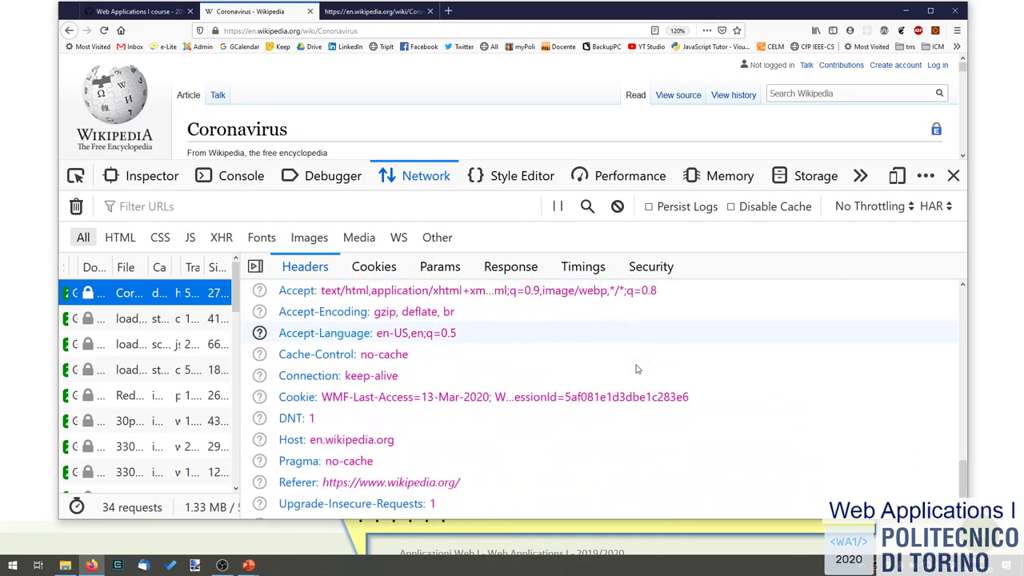
scroll(639, 369, "up", 2)
scroll(638, 369, "down", 3)
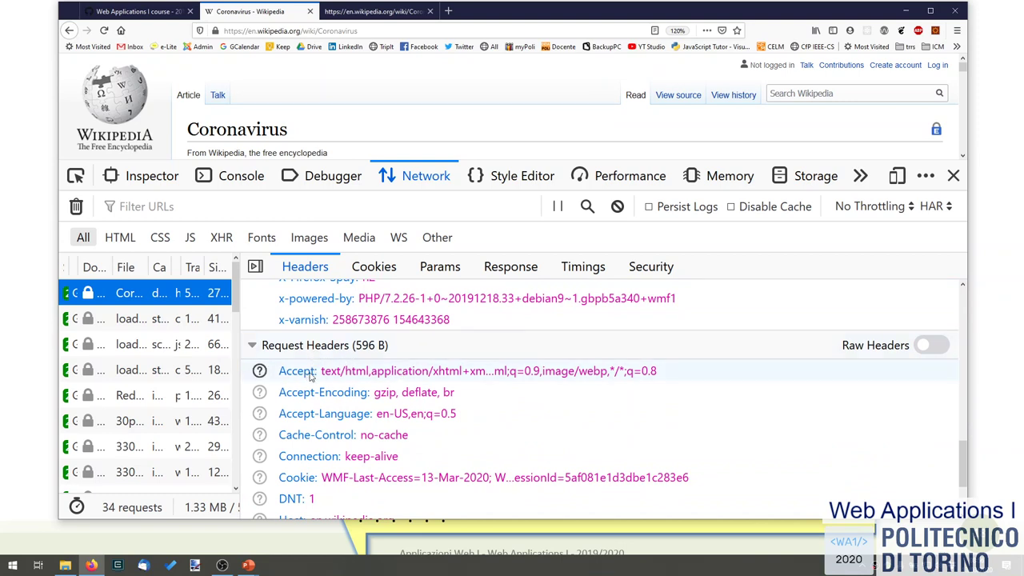
scroll(356, 388, "down", 3)
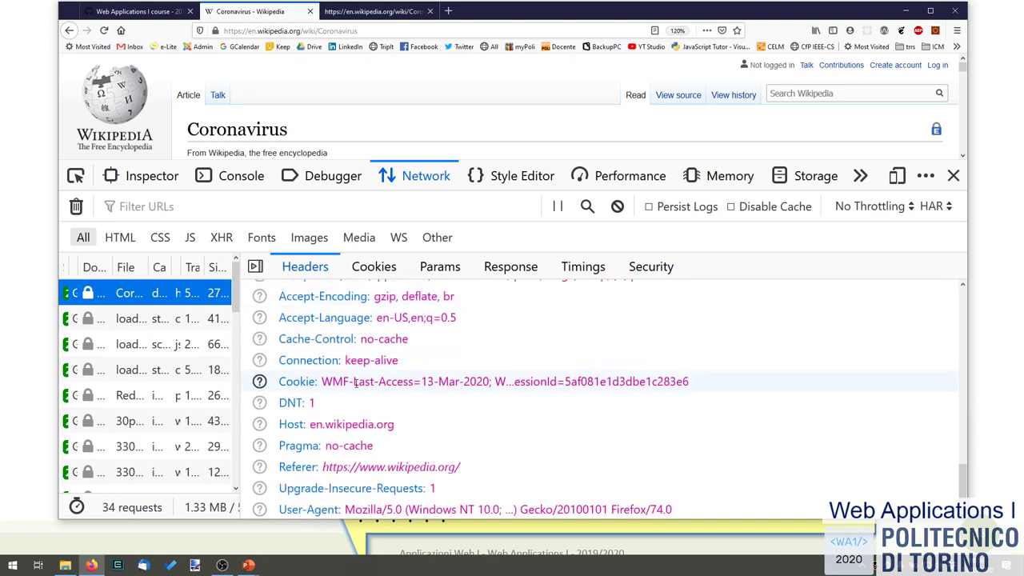
scroll(355, 383, "up", 10)
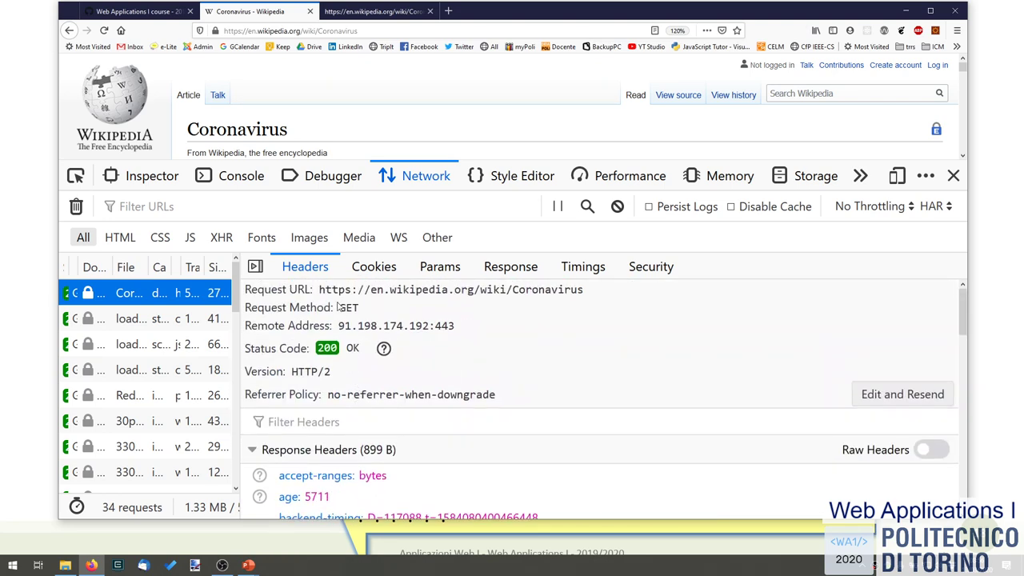
left_click_drag(320, 289, 648, 295)
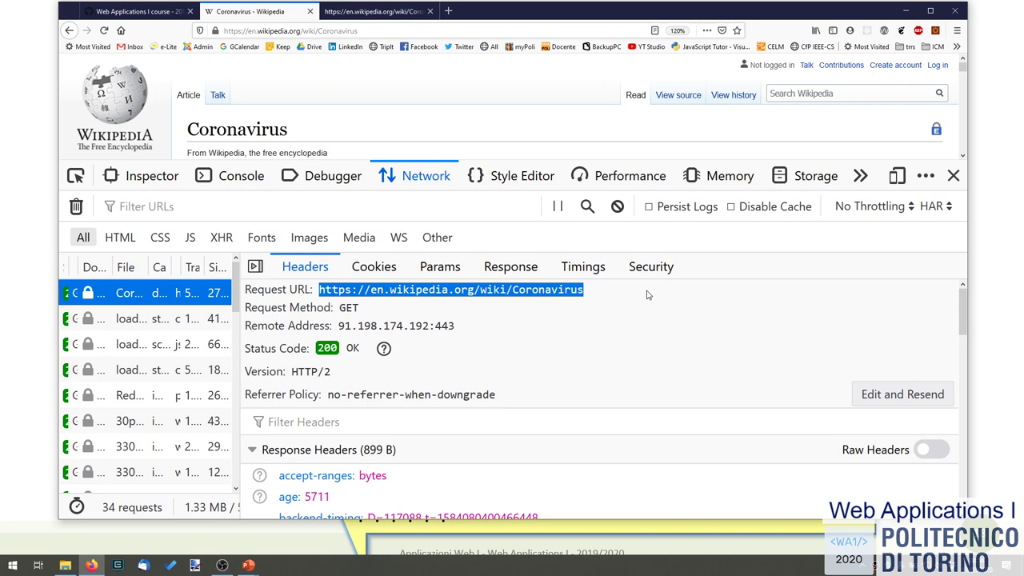
left_click(648, 295)
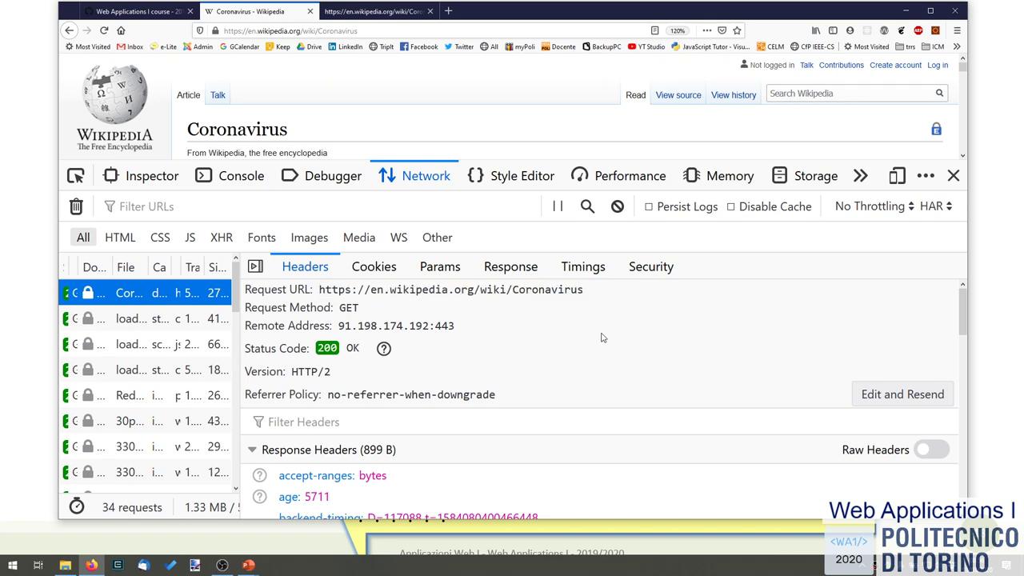
Step: Display the request headers in raw form to read them, and switch them back to the formatted list
scroll(603, 338, "down", 10)
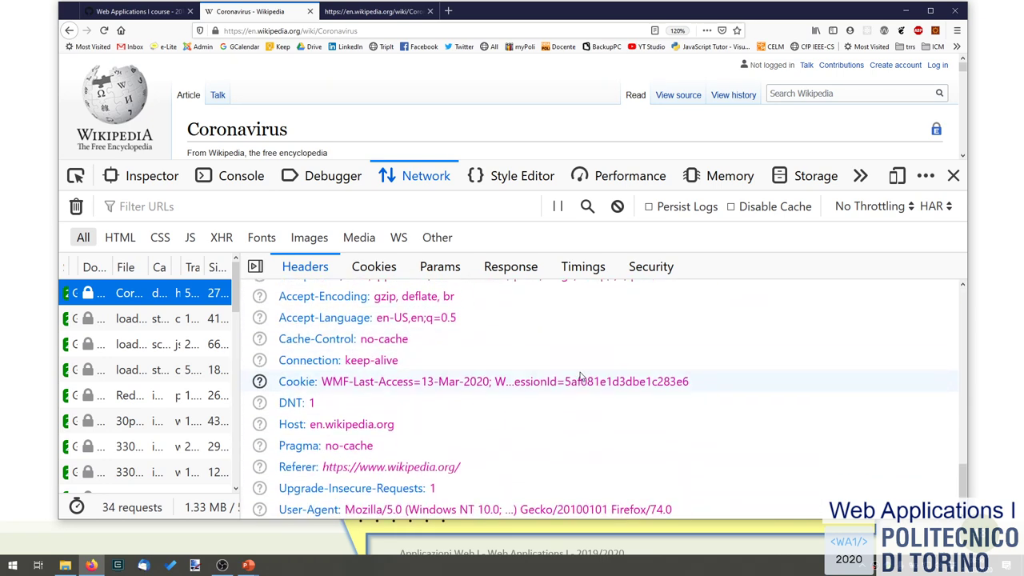
scroll(583, 394, "up", 3)
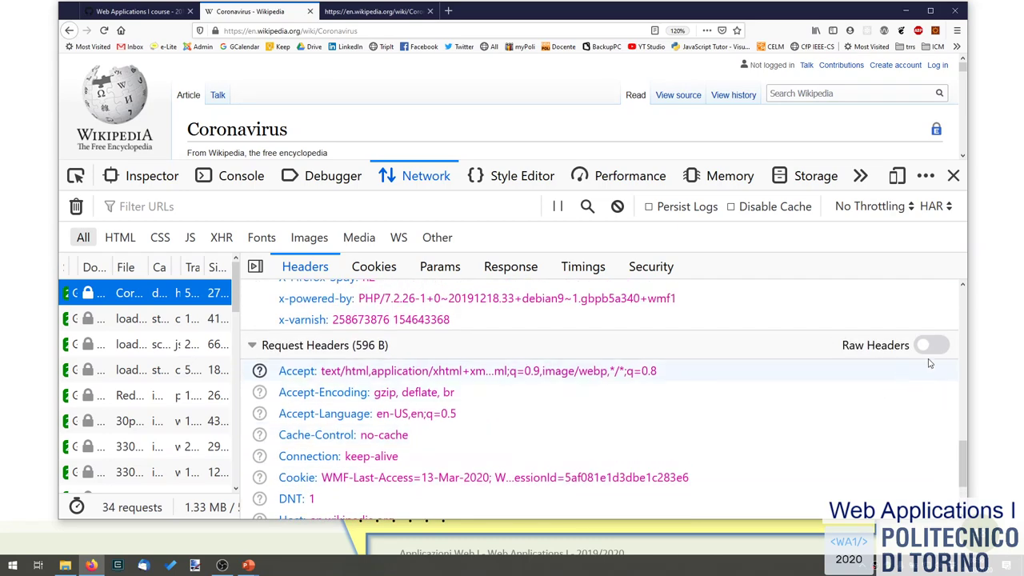
left_click(930, 345)
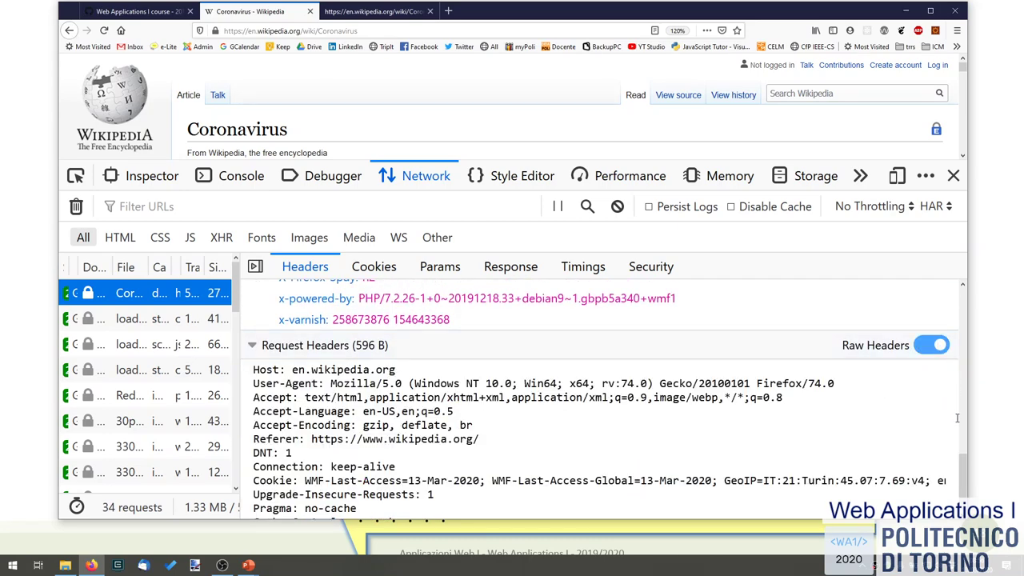
scroll(269, 376, "down", 1)
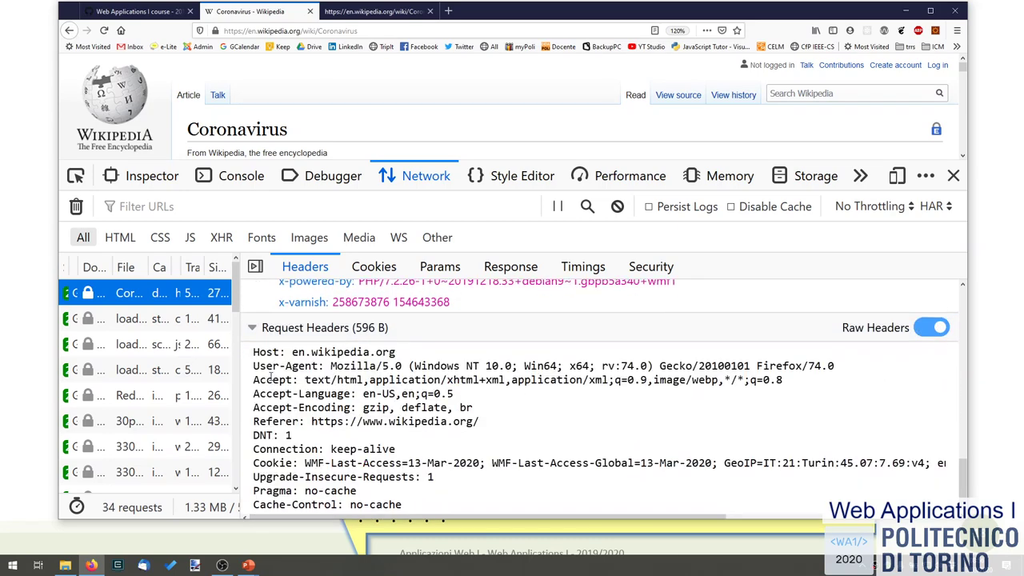
scroll(270, 382, "up", 3)
scroll(288, 400, "down", 3)
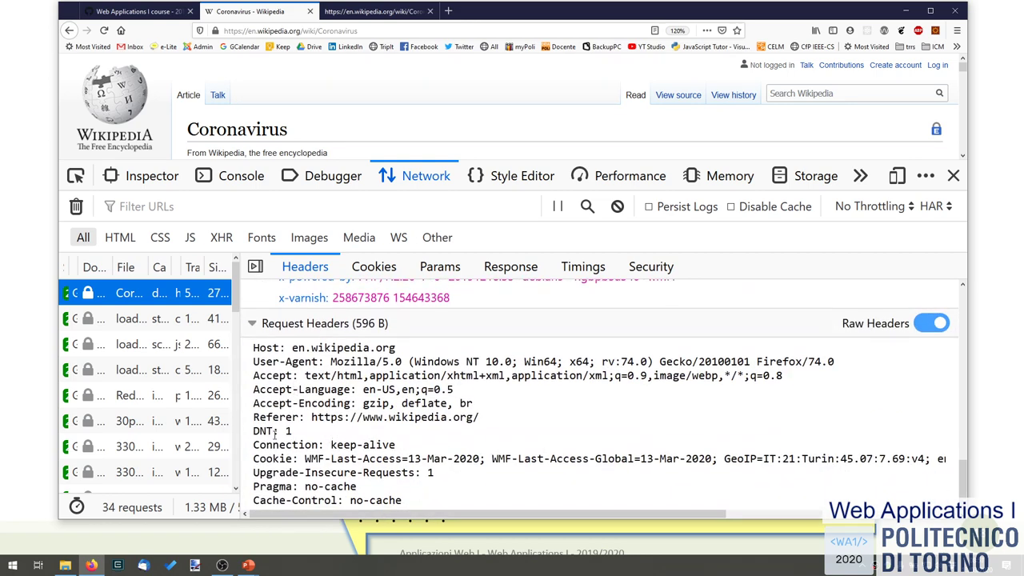
left_click(932, 324)
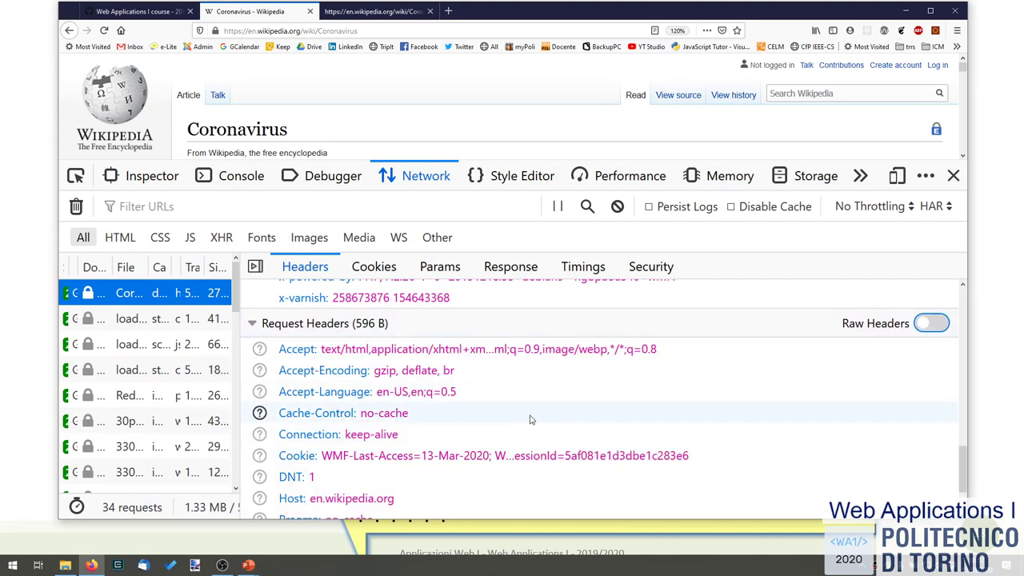
Step: Examine the response headers of the Coronavirus request, highlighting the content-type and content-length entries
left_click(252, 324)
scroll(392, 427, "up", 5)
scroll(416, 425, "up", 3)
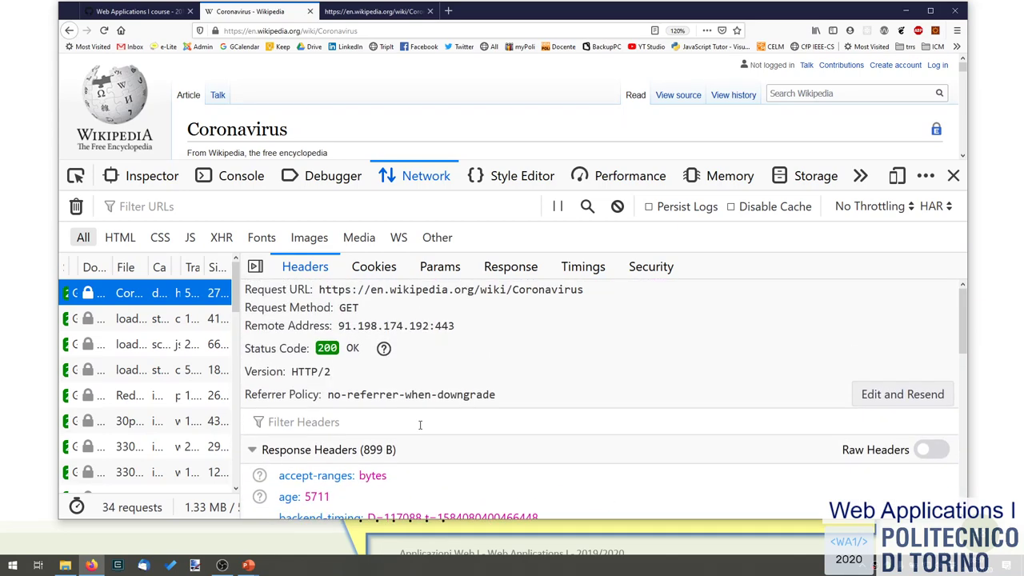
scroll(421, 423, "down", 2)
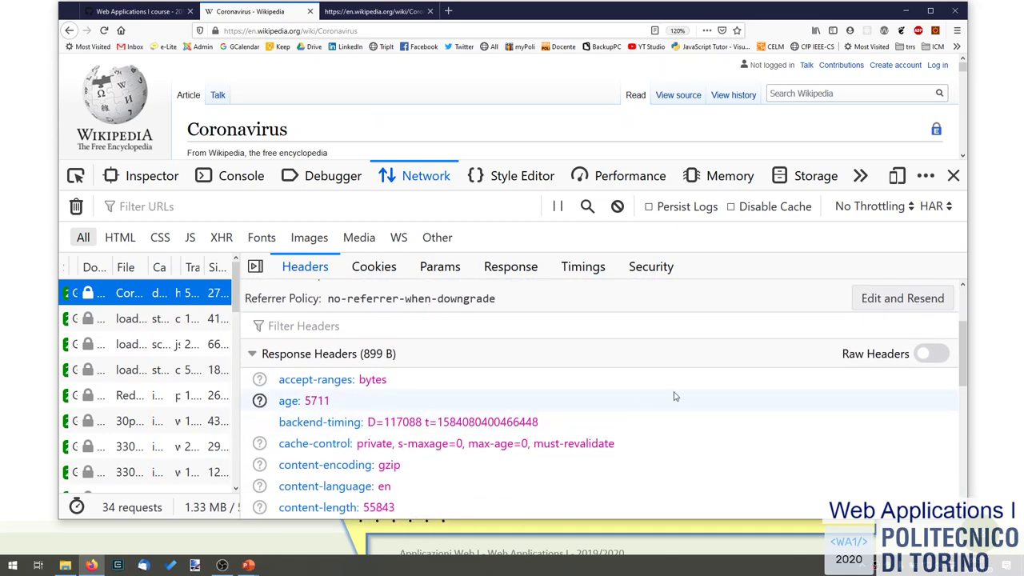
scroll(525, 406, "down", 2)
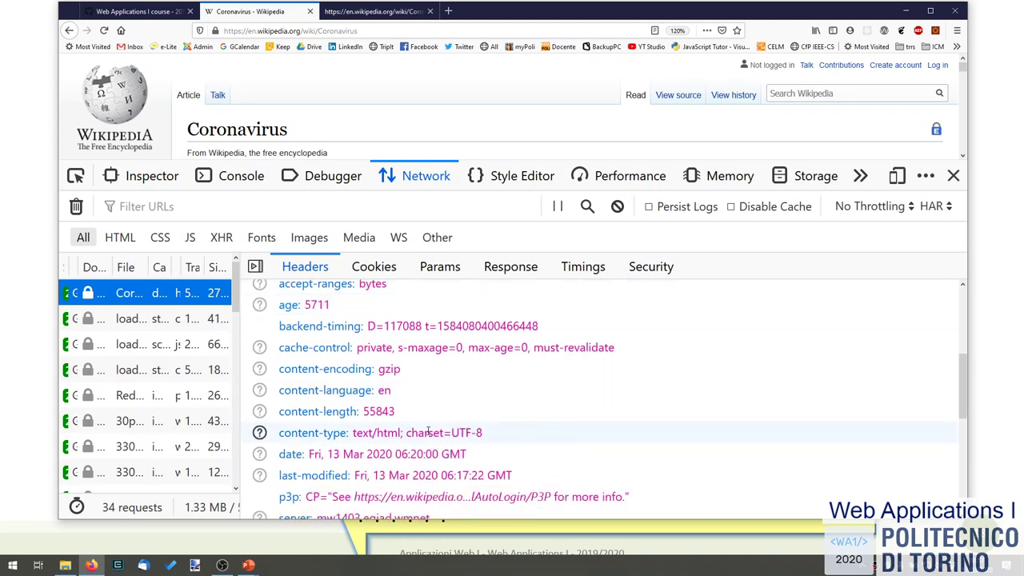
left_click(384, 433)
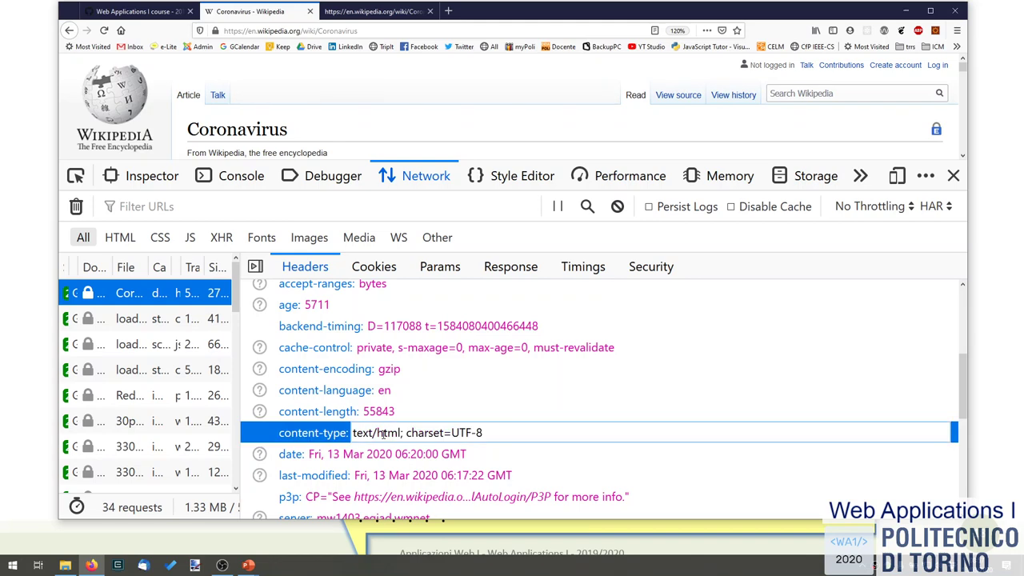
left_click(258, 432)
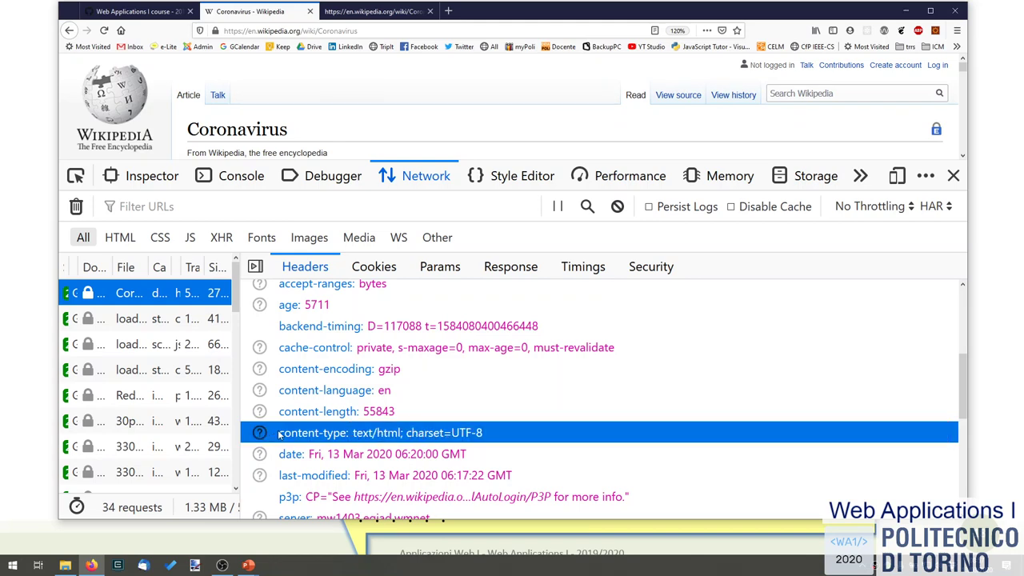
left_click(282, 419)
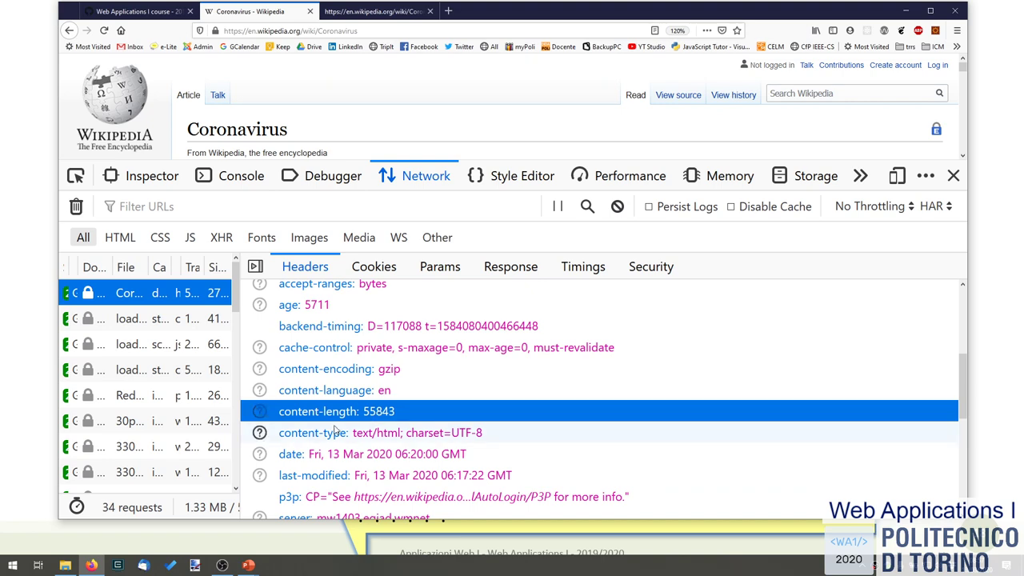
scroll(452, 417, "down", 3)
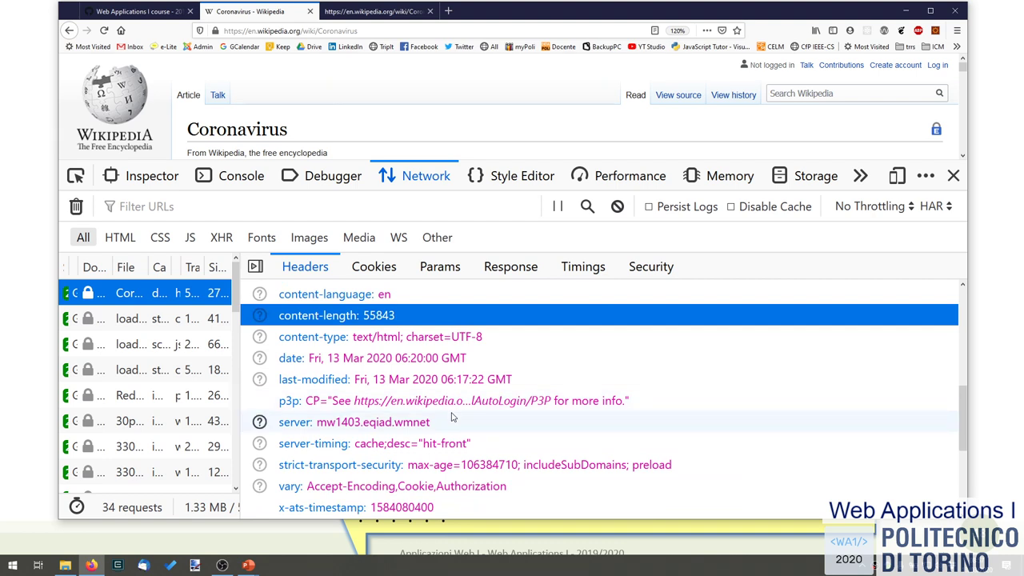
Step: Highlight the date and then the last-modified entries in the Coronavirus request's response headers
left_click(293, 364)
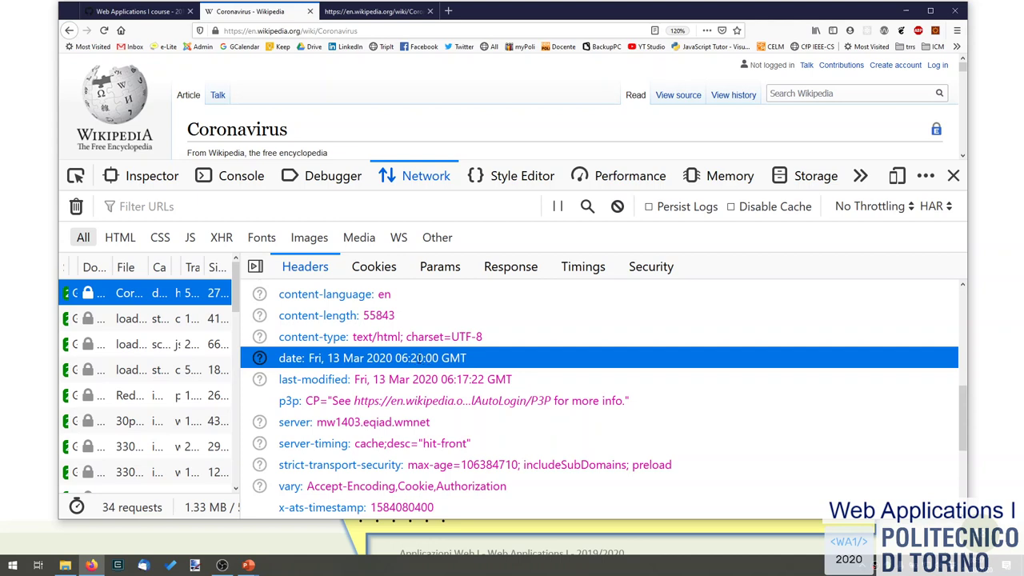
left_click(291, 382)
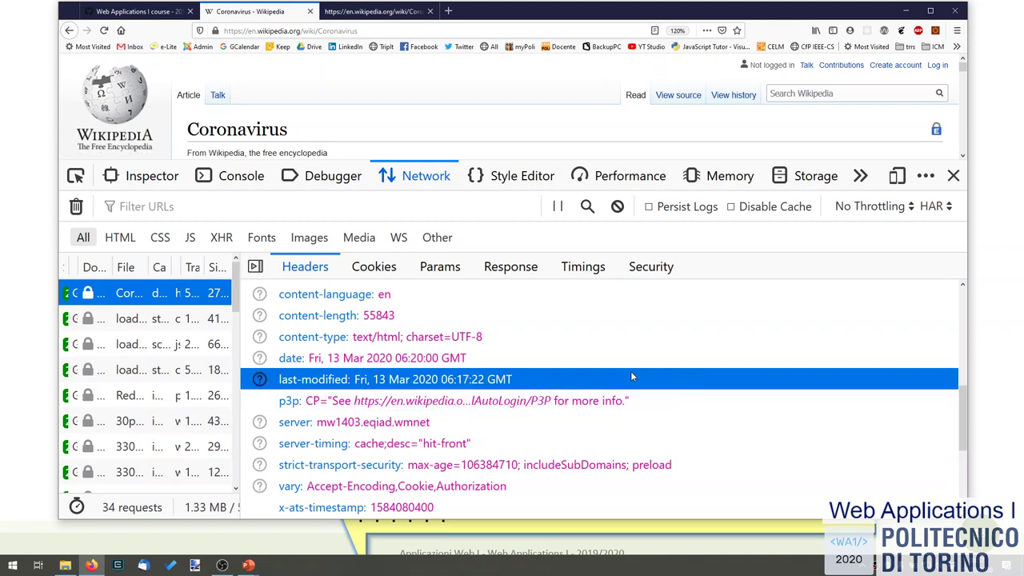
Step: Display the Coronavirus request's response headers in raw form
scroll(892, 360, "up", 5)
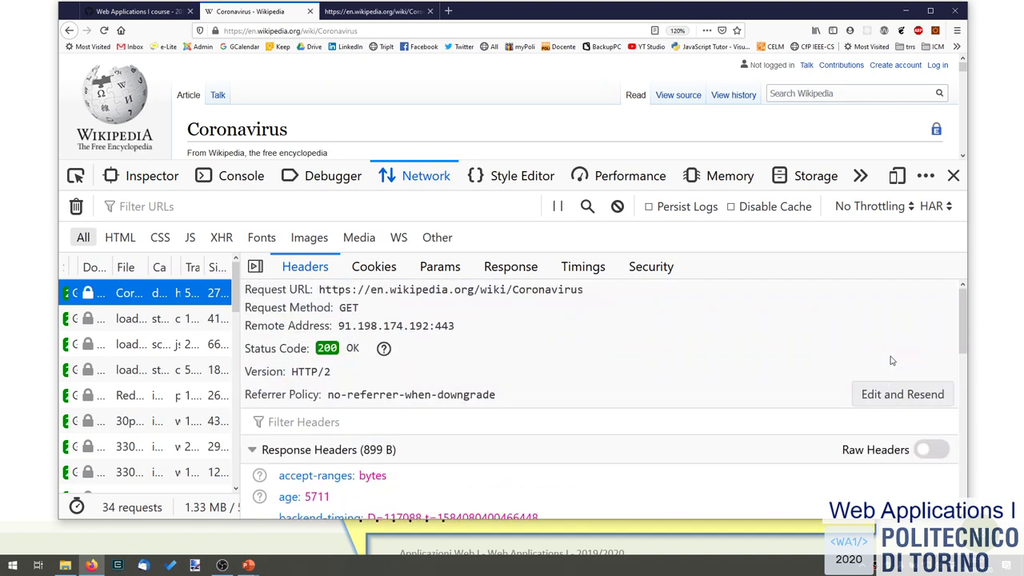
scroll(914, 446, "down", 10)
left_click(915, 446)
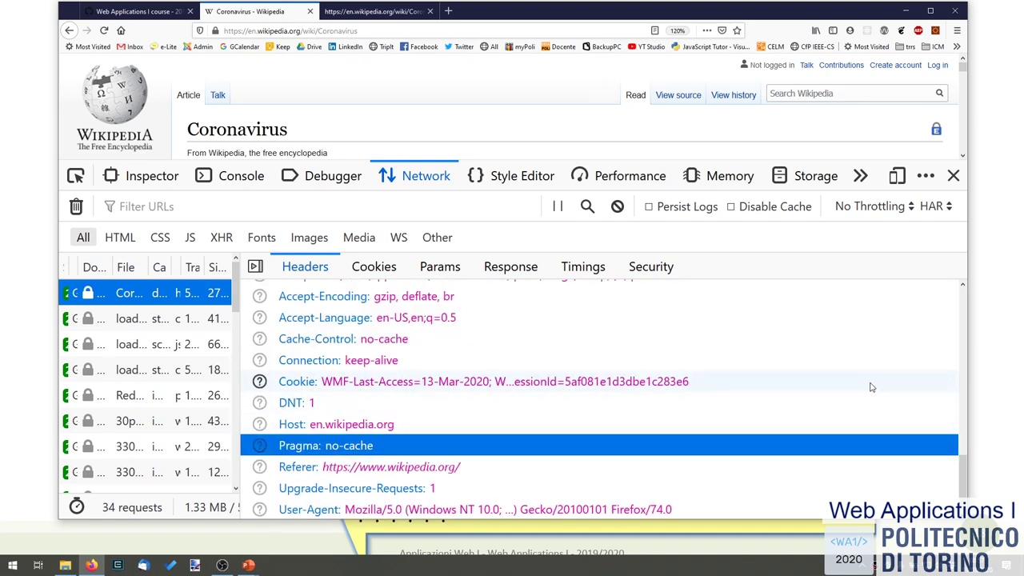
scroll(840, 388, "up", 10)
scroll(672, 398, "down", 2)
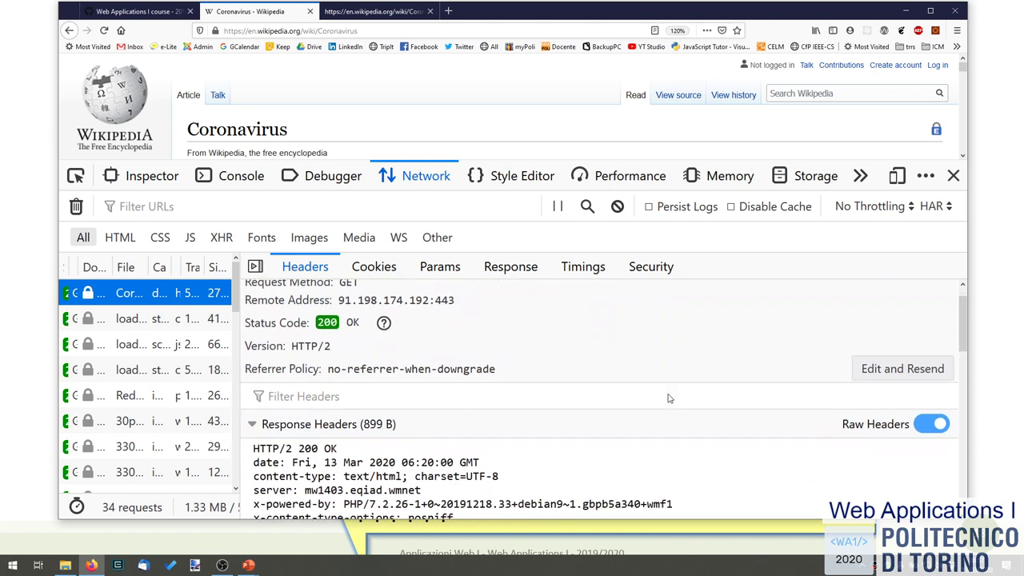
scroll(669, 398, "down", 5)
scroll(255, 373, "up", 4)
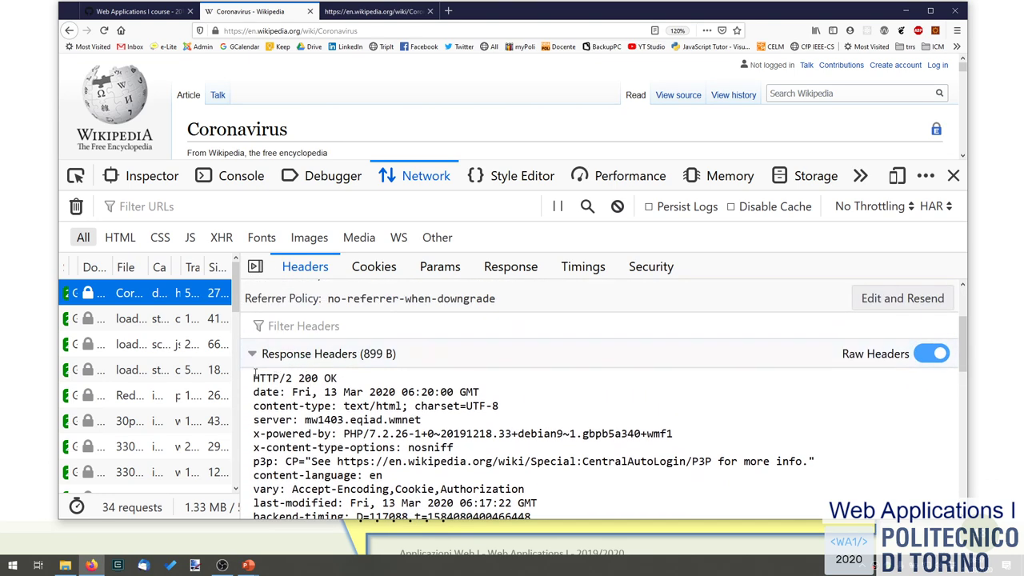
Step: Highlight the HTTP version in the status line and read through the raw response headers
left_click_drag(254, 378, 294, 378)
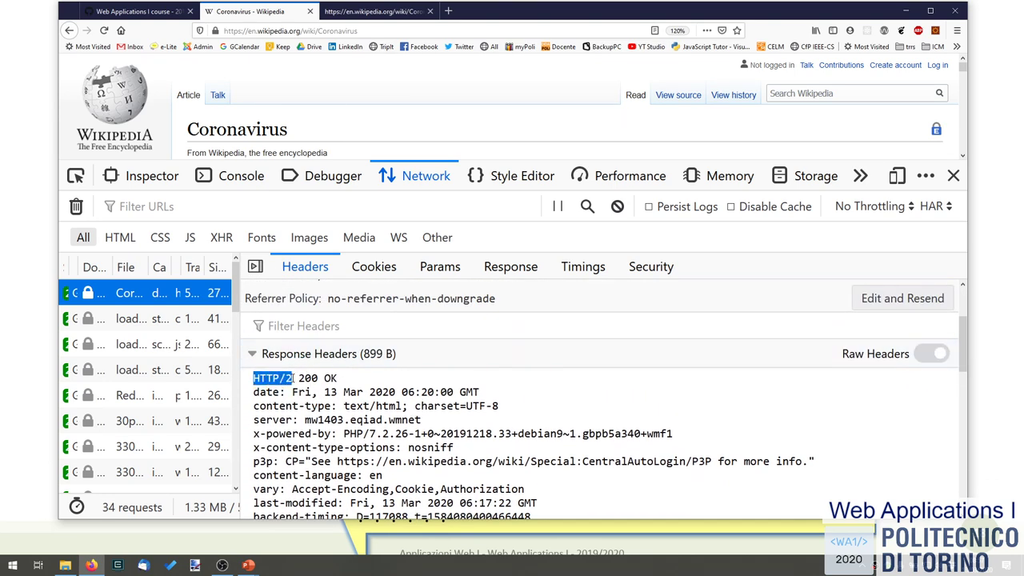
left_click(303, 378)
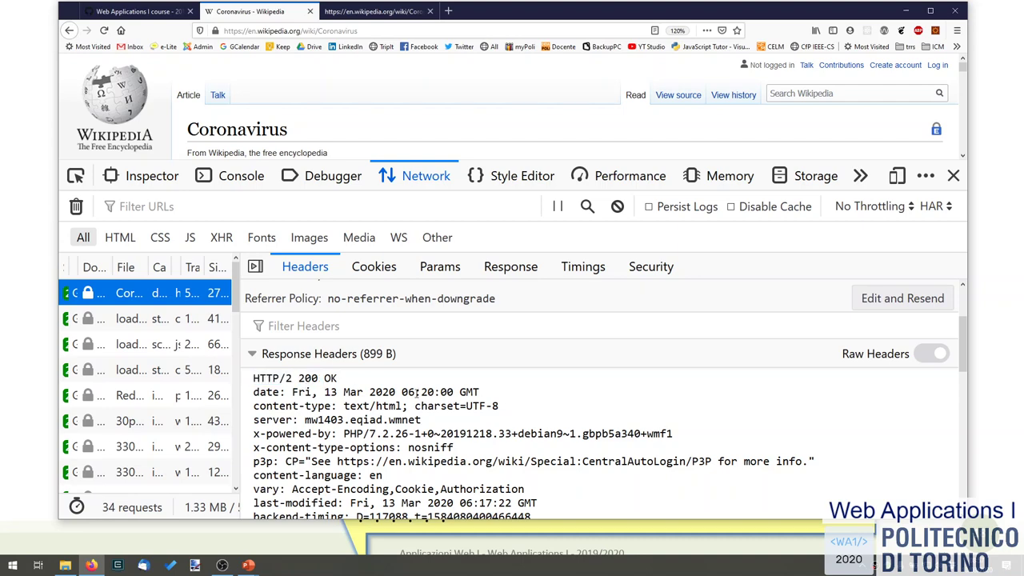
scroll(416, 392, "down", 7)
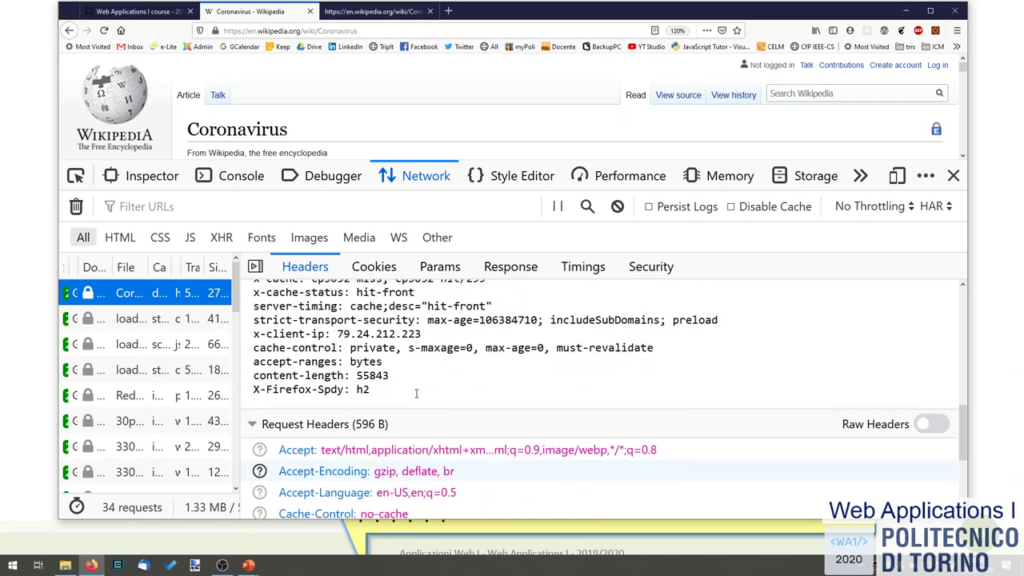
scroll(416, 393, "up", 10)
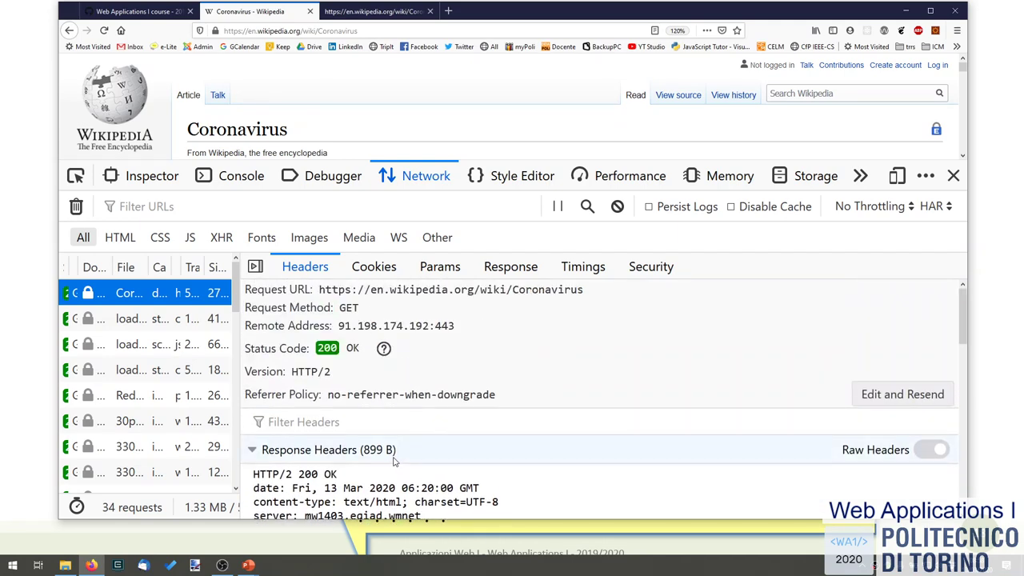
scroll(393, 461, "down", 3)
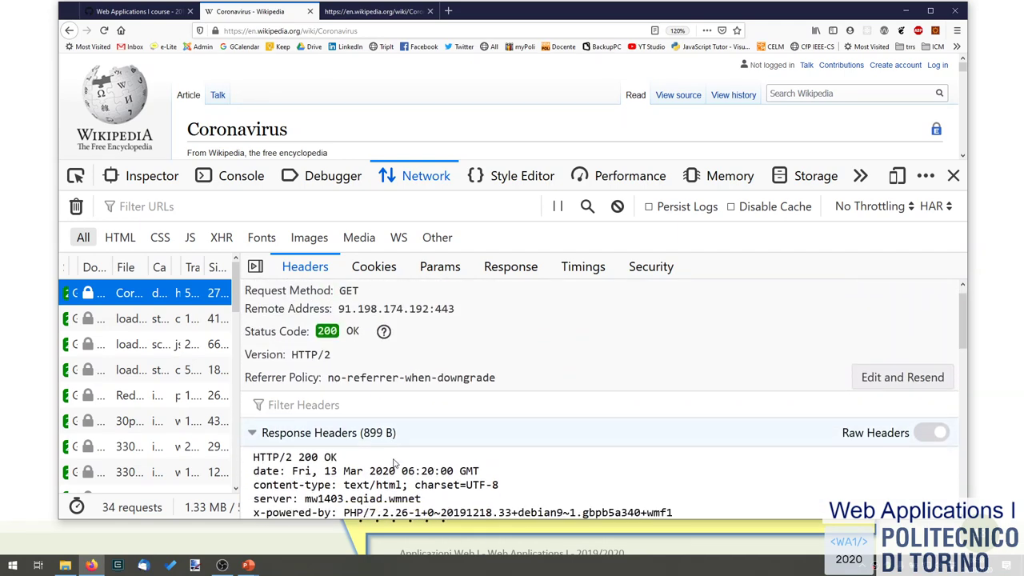
Step: Show the Coronavirus request's response body, collapse the preview, and read through the HTML payload
left_click(500, 270)
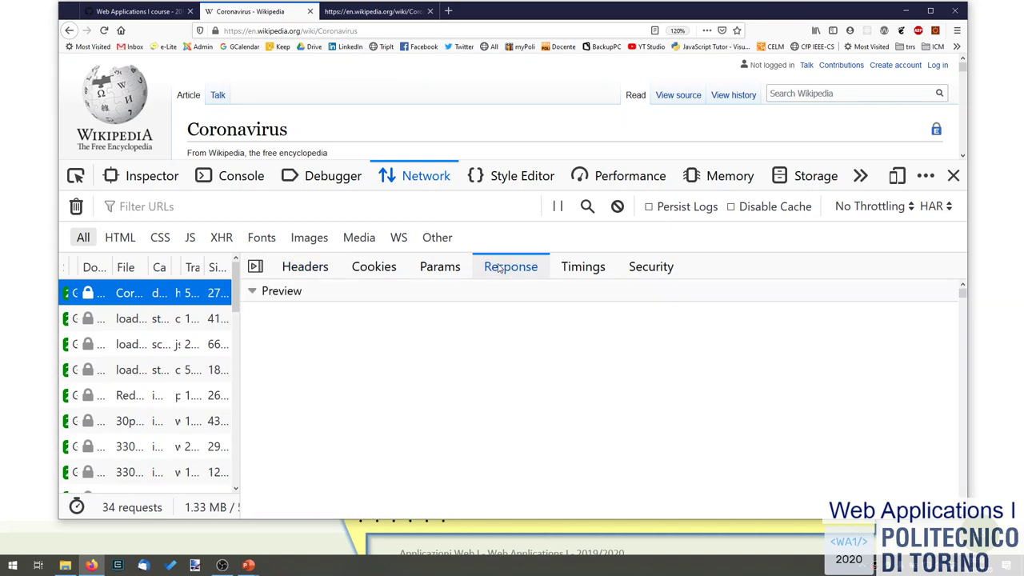
left_click(261, 292)
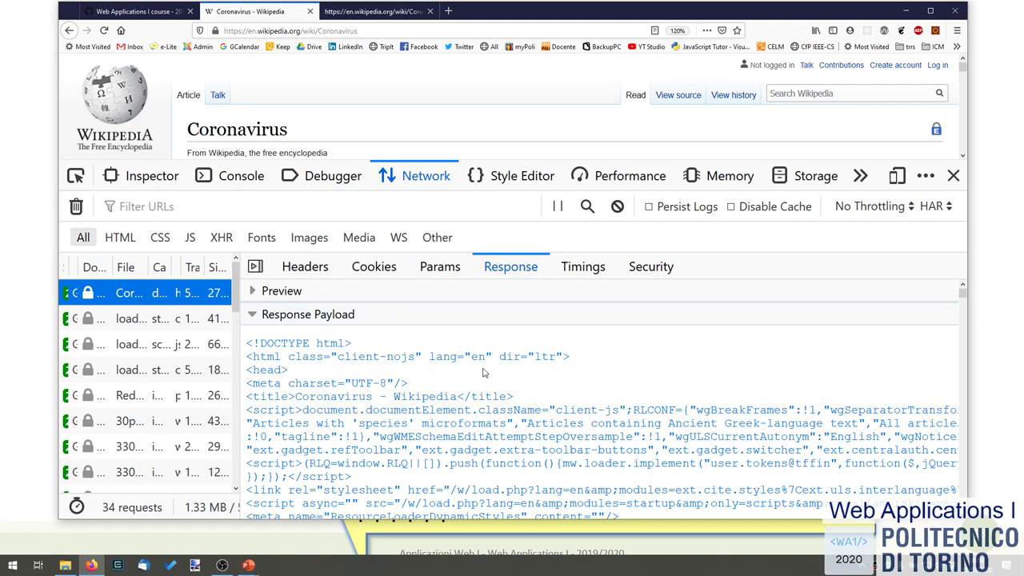
scroll(500, 374, "down", 10)
scroll(497, 373, "down", 15)
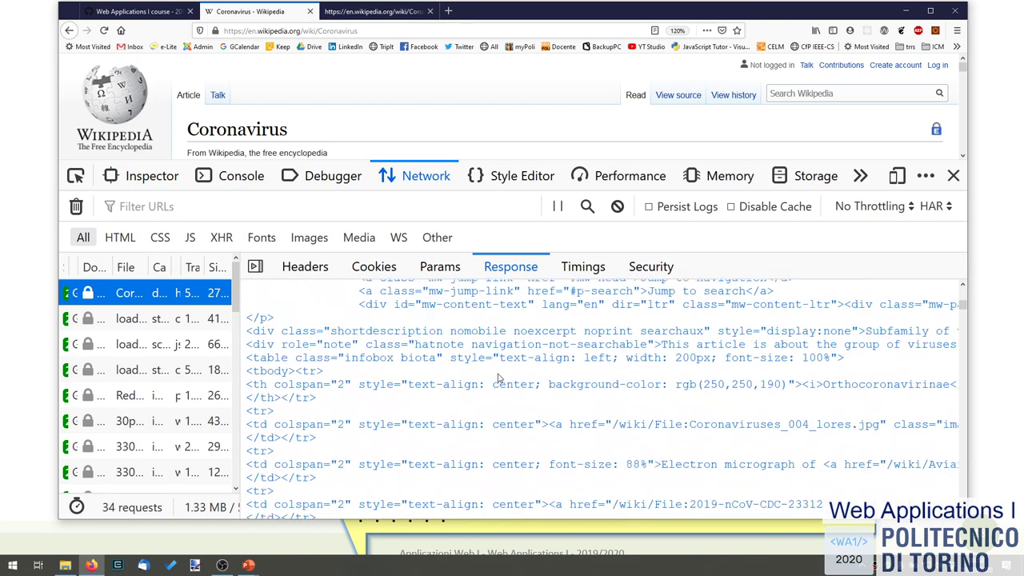
scroll(500, 380, "down", 15)
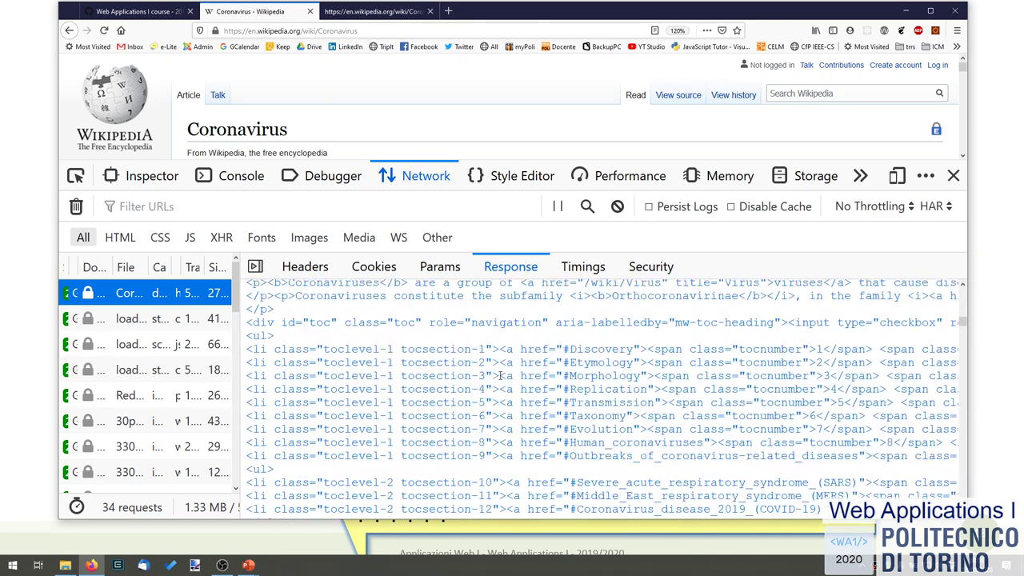
scroll(502, 374, "down", 10)
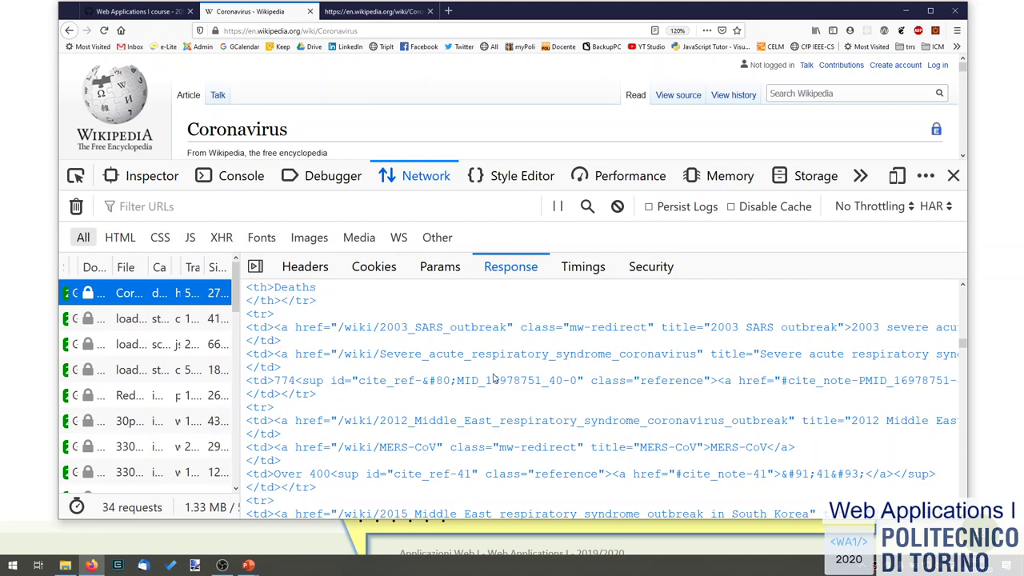
Step: Examine the Coronavirus request's timings, highlighting the download time and the phases from connecting to receiving
left_click(574, 269)
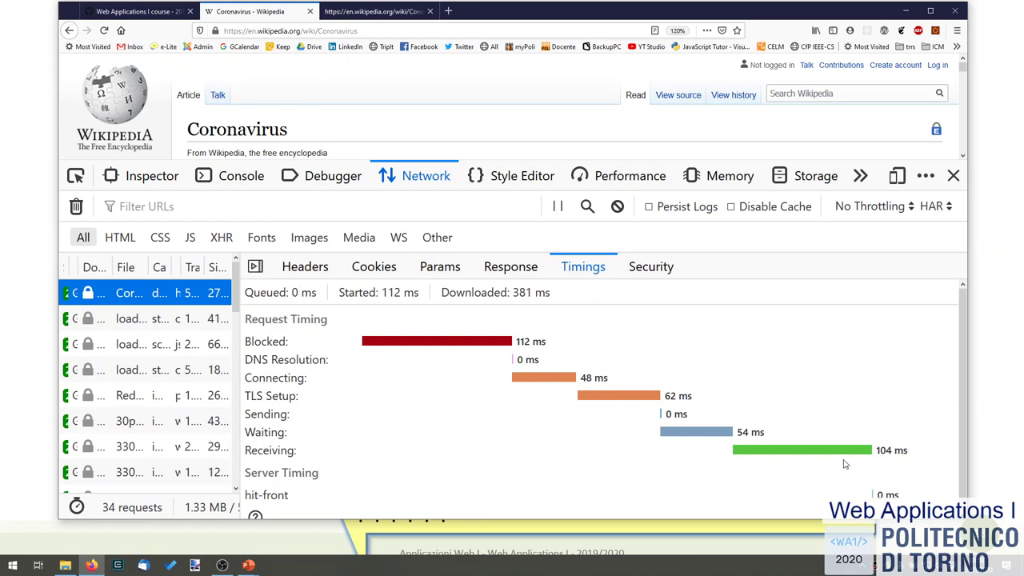
left_click_drag(510, 293, 533, 293)
left_click(536, 294)
left_click_drag(270, 380, 571, 384)
left_click_drag(269, 450, 770, 456)
scroll(769, 456, "down", 1)
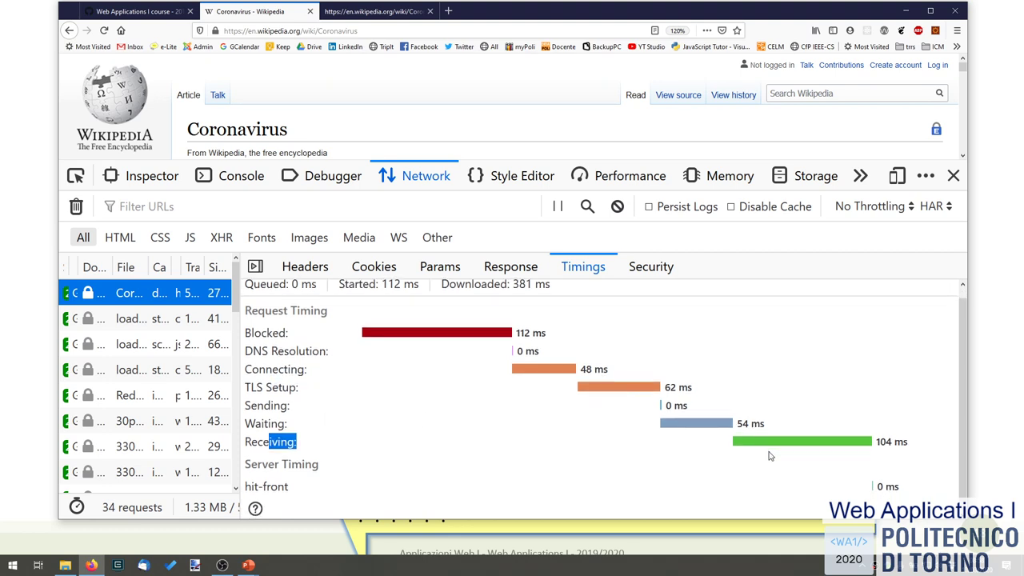
scroll(770, 456, "up", 1)
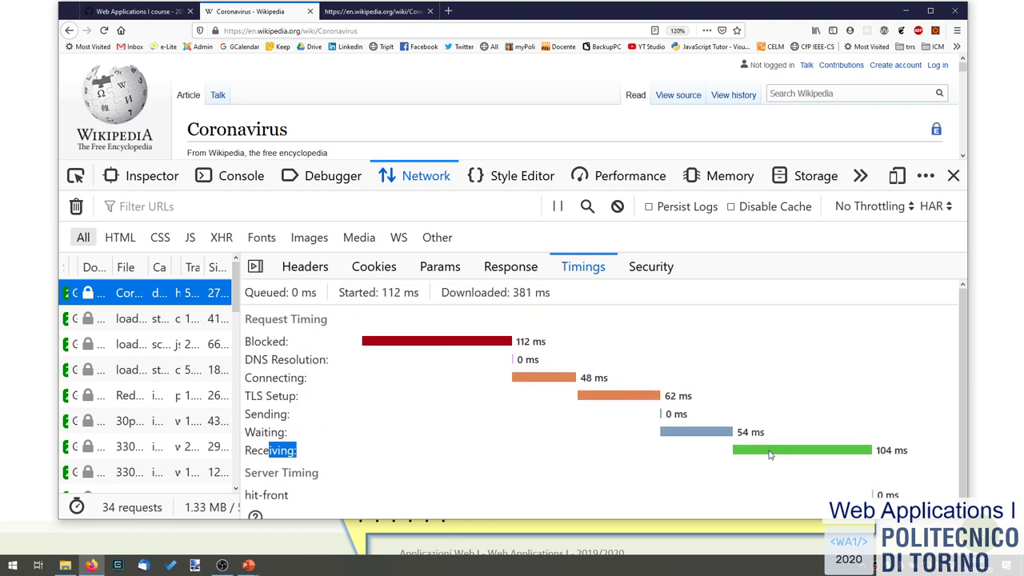
Step: Close the Coronavirus request's details and look over the other files the page loads
left_click(255, 267)
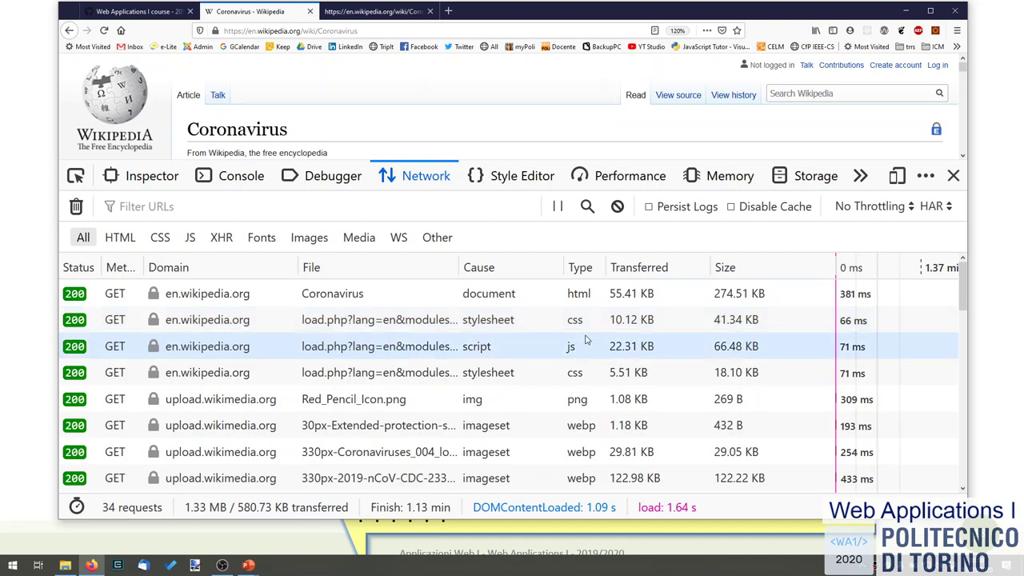
scroll(588, 328, "down", 5)
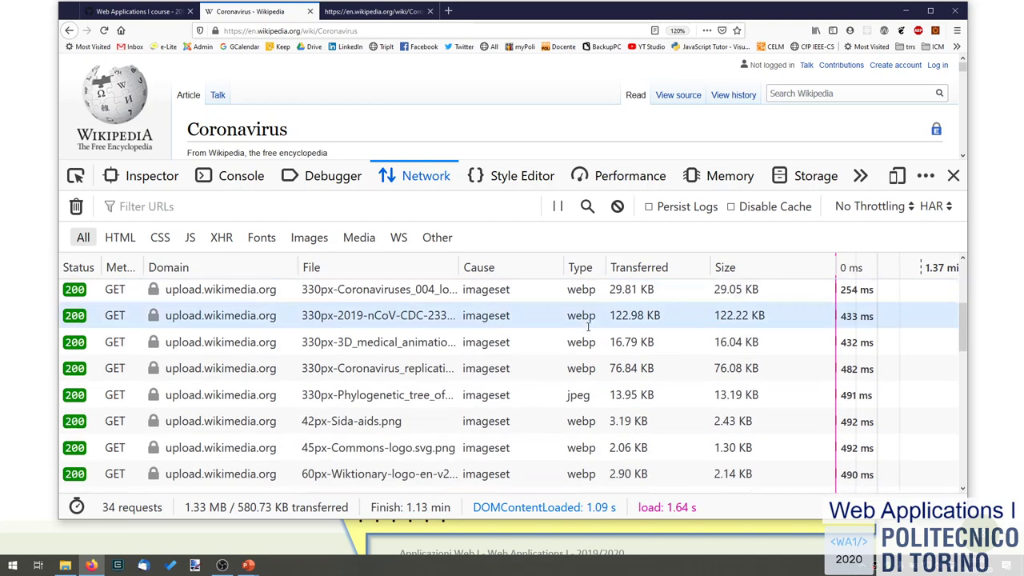
scroll(588, 331, "up", 5)
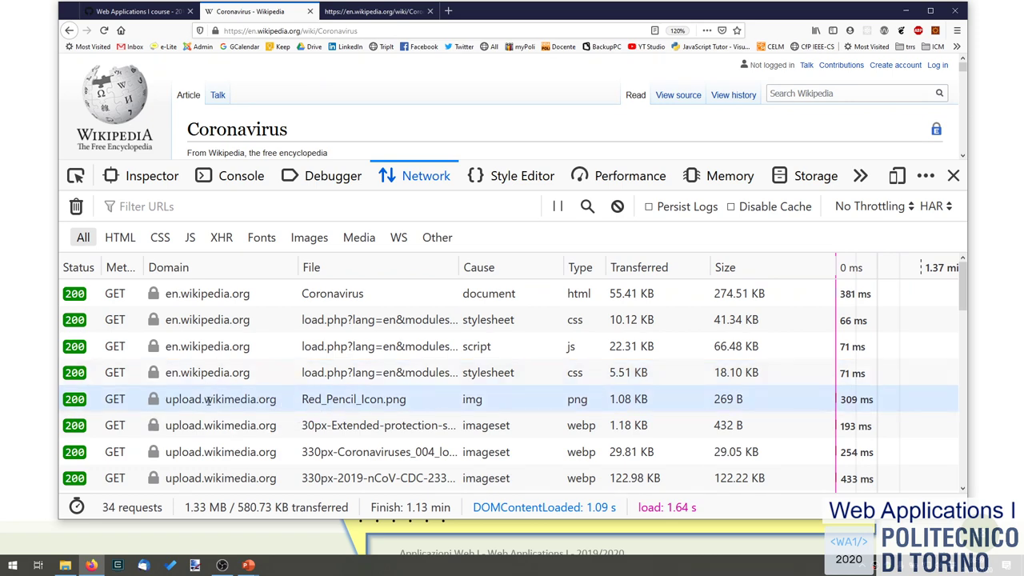
Step: Inspect the Red_Pencil_Icon.png request, widen the request list beside its details to read the columns, and close the details
left_click(482, 399)
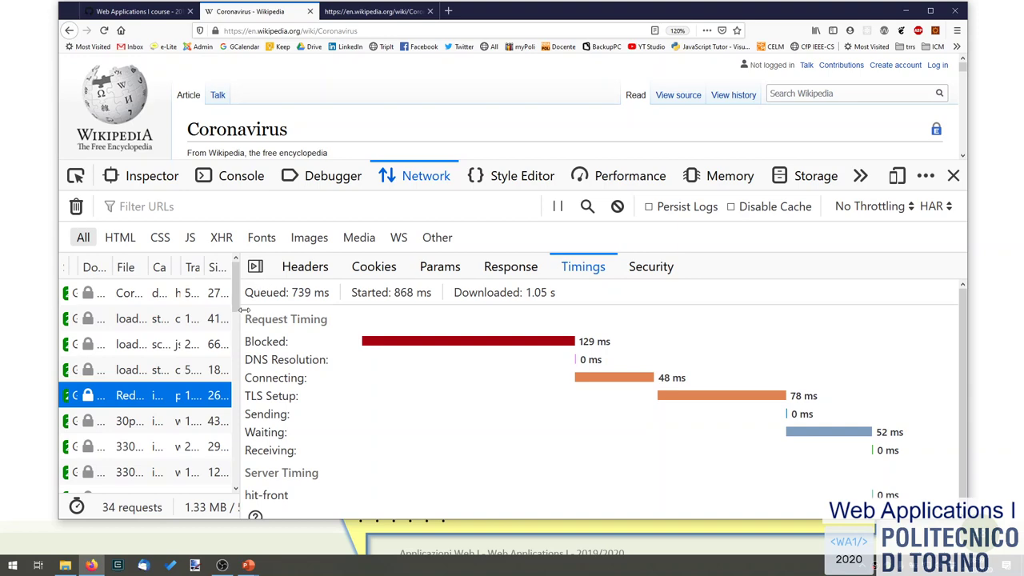
left_click_drag(242, 310, 618, 310)
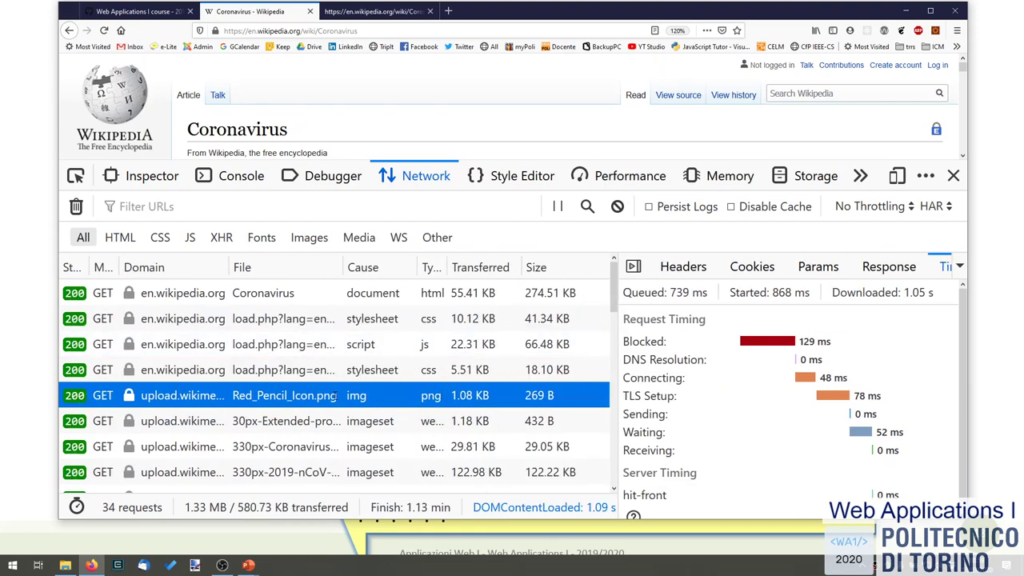
mouse_move(336, 398)
left_click(633, 266)
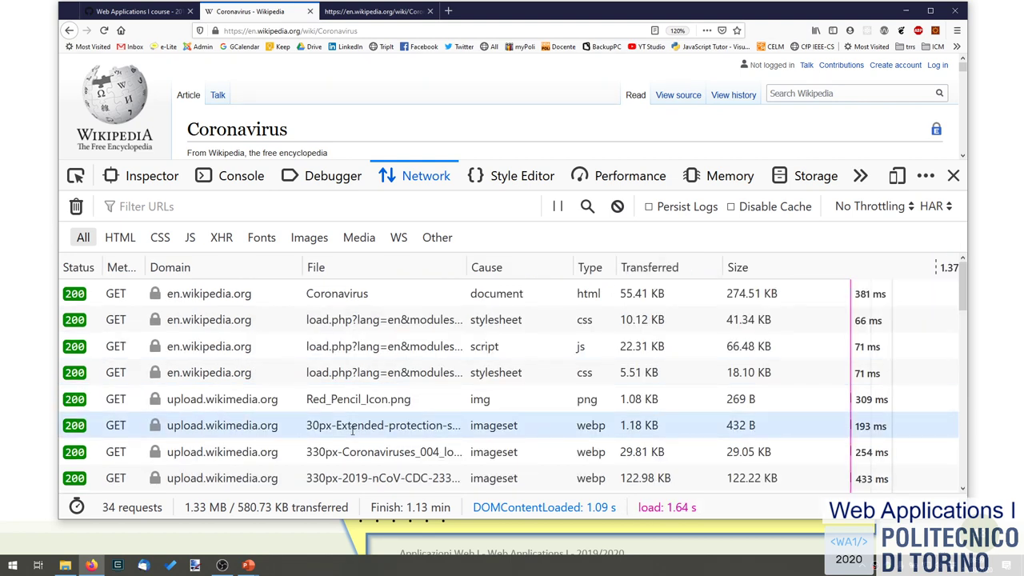
Step: Examine the complete request list, comparing the domains, file names, types and transfer sizes of the page's resources
mouse_move(353, 429)
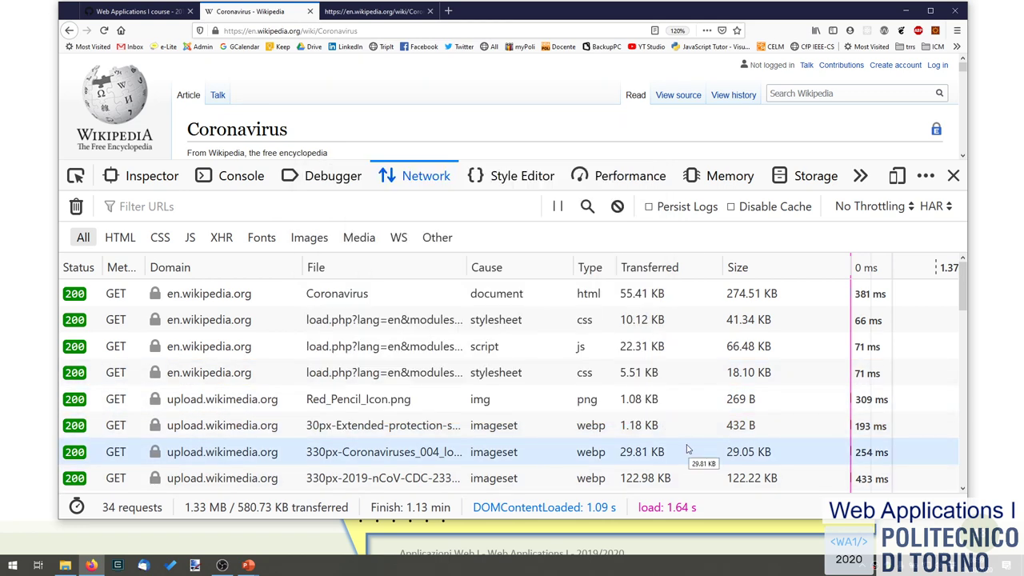
scroll(688, 448, "down", 5)
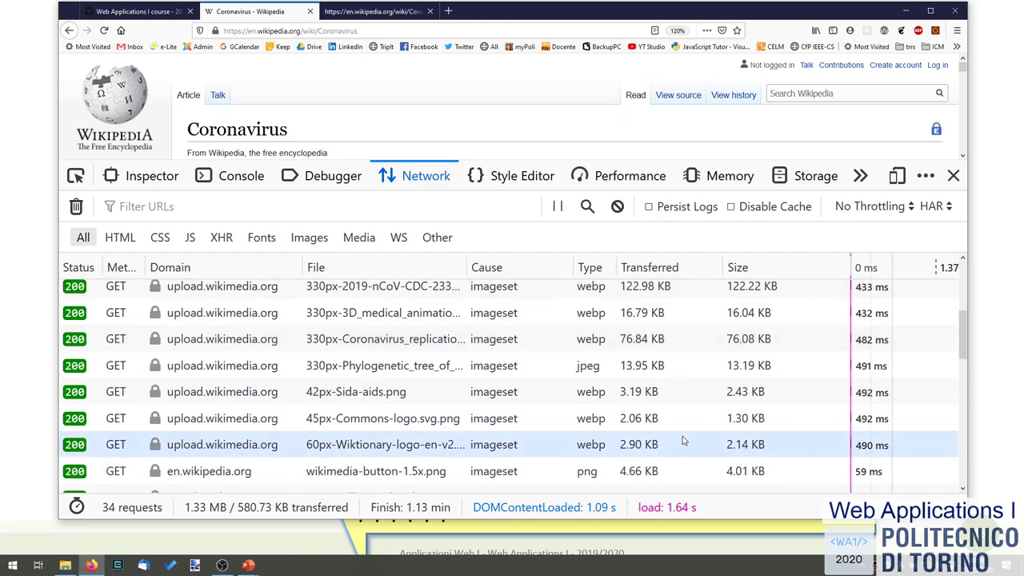
scroll(684, 440, "down", 2)
scroll(244, 392, "up", 6)
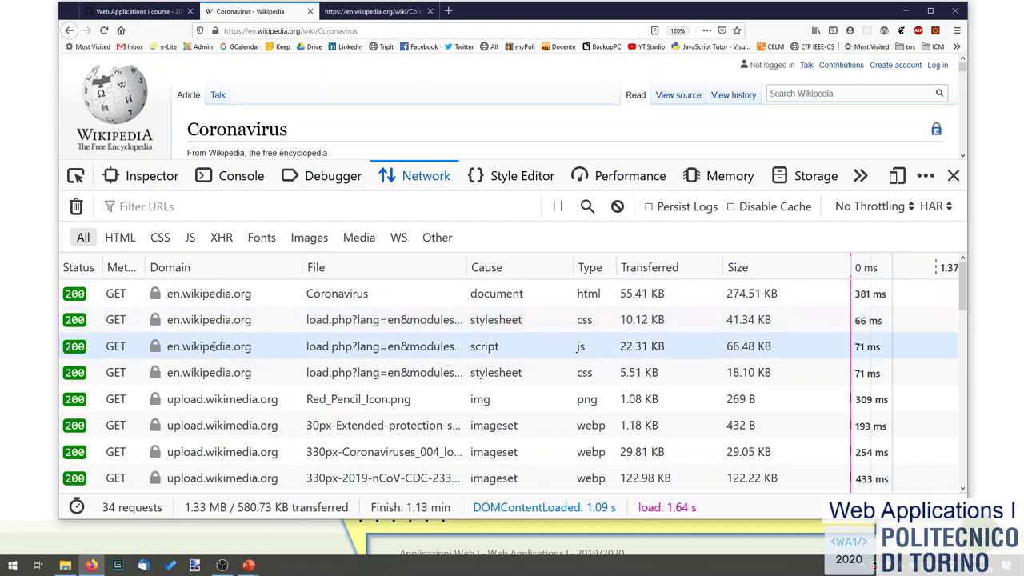
scroll(164, 387, "down", 7)
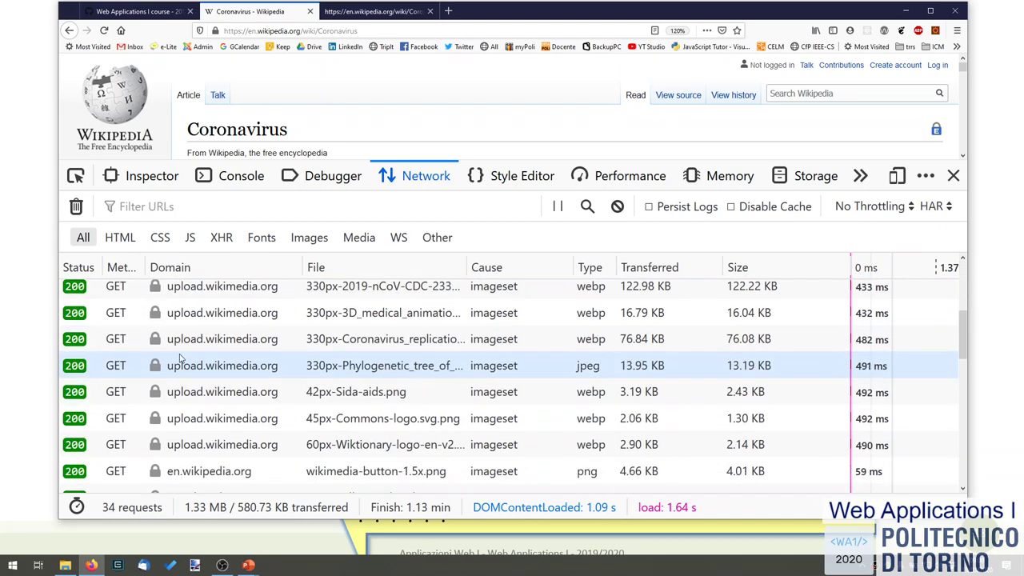
scroll(184, 360, "down", 2)
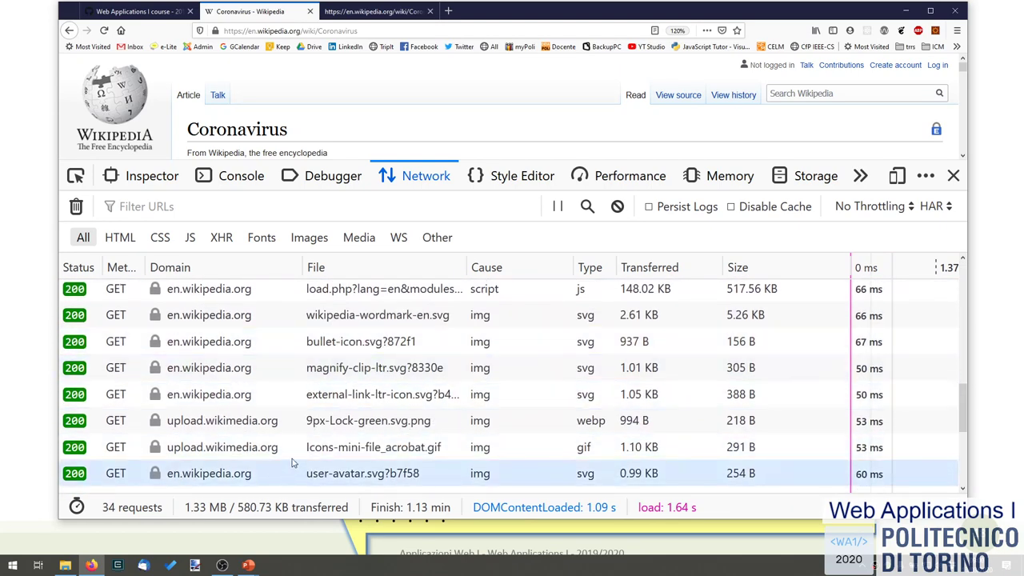
scroll(295, 458, "down", 4)
scroll(295, 456, "up", 8)
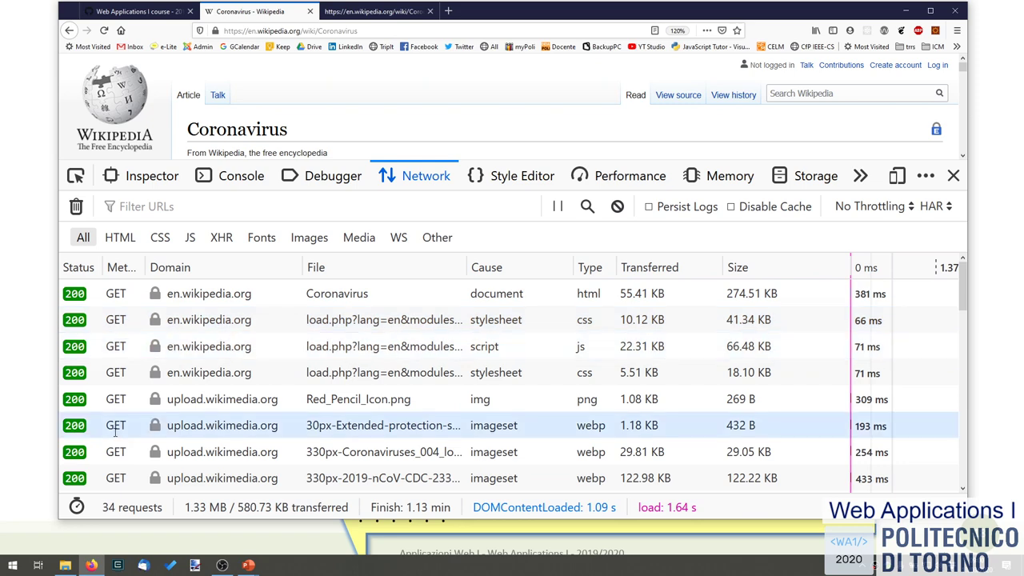
scroll(200, 432, "down", 10)
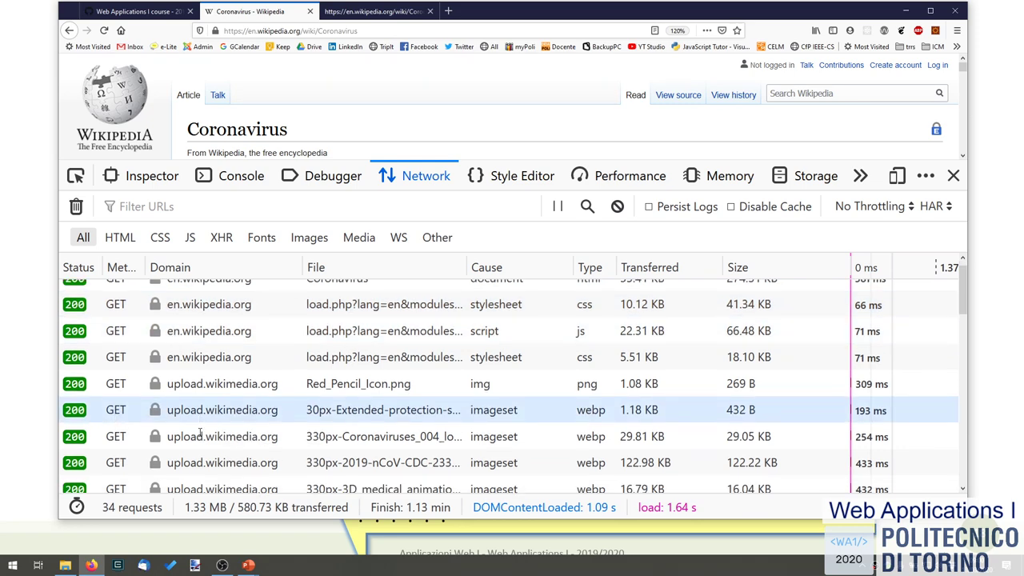
scroll(200, 432, "down", 4)
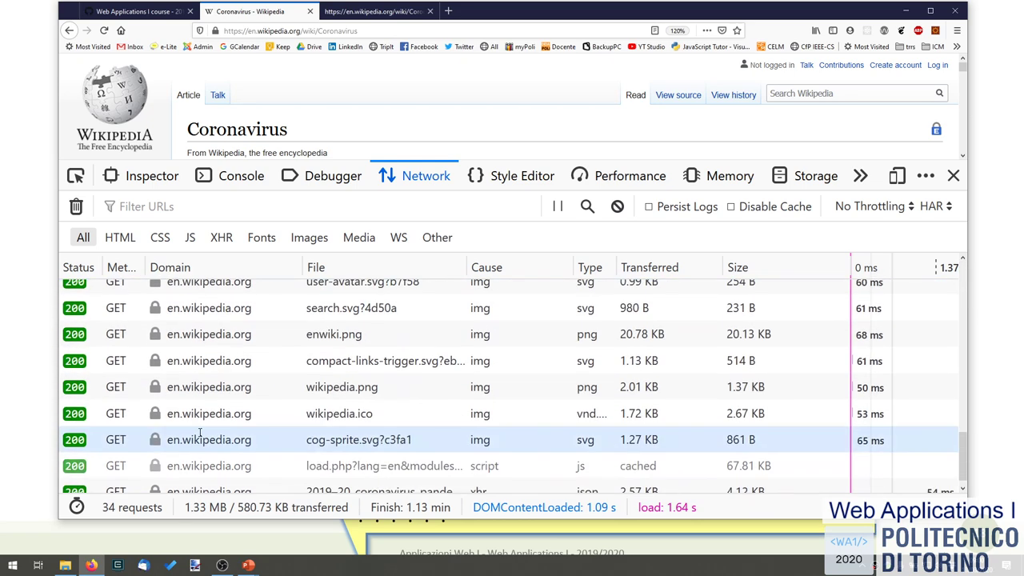
scroll(198, 431, "up", 14)
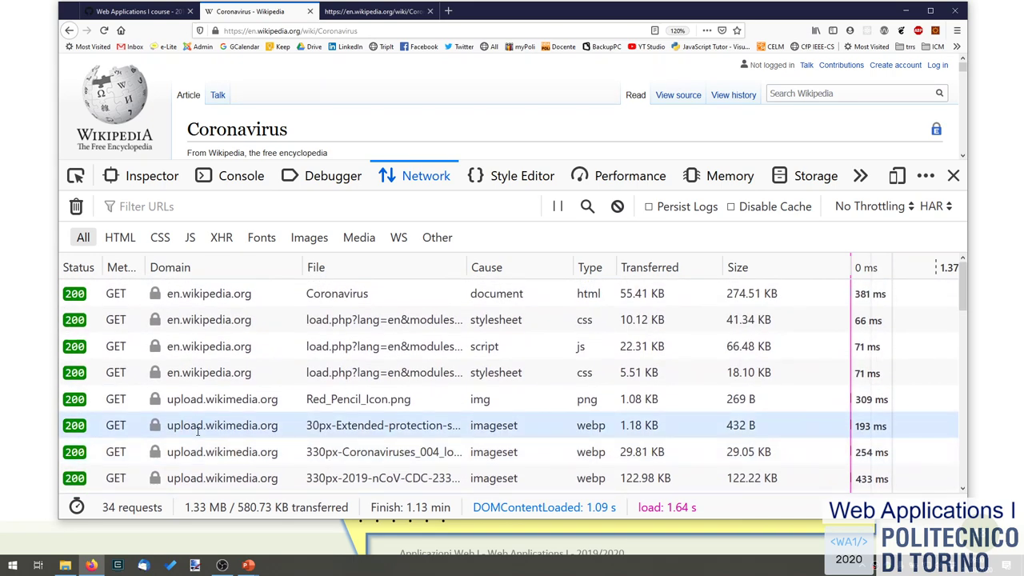
scroll(240, 432, "down", 14)
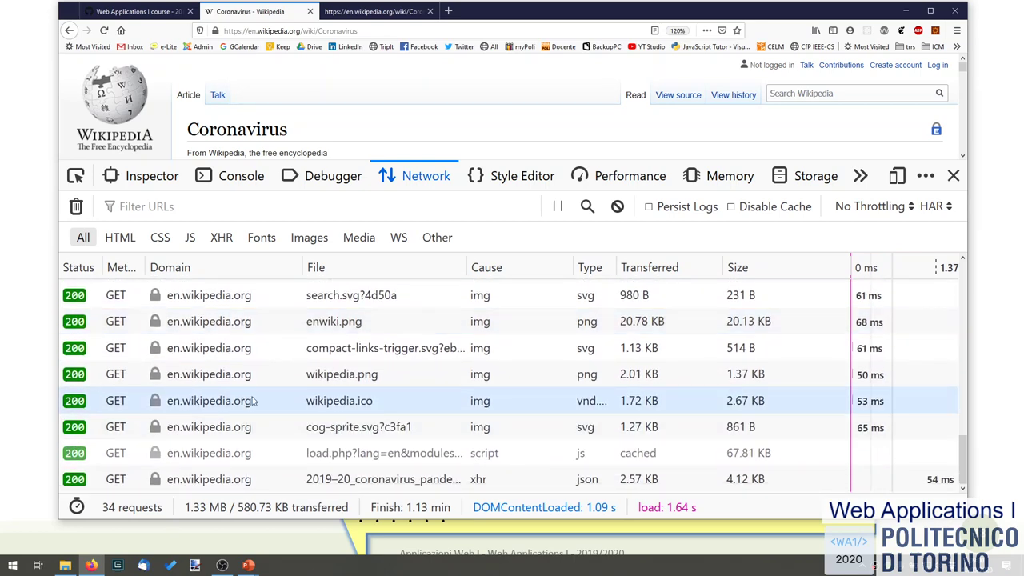
Step: Widen the request list's timeline column, and open and close the Coronavirus request's timing details
left_click_drag(850, 269, 563, 270)
scroll(634, 456, "up", 10)
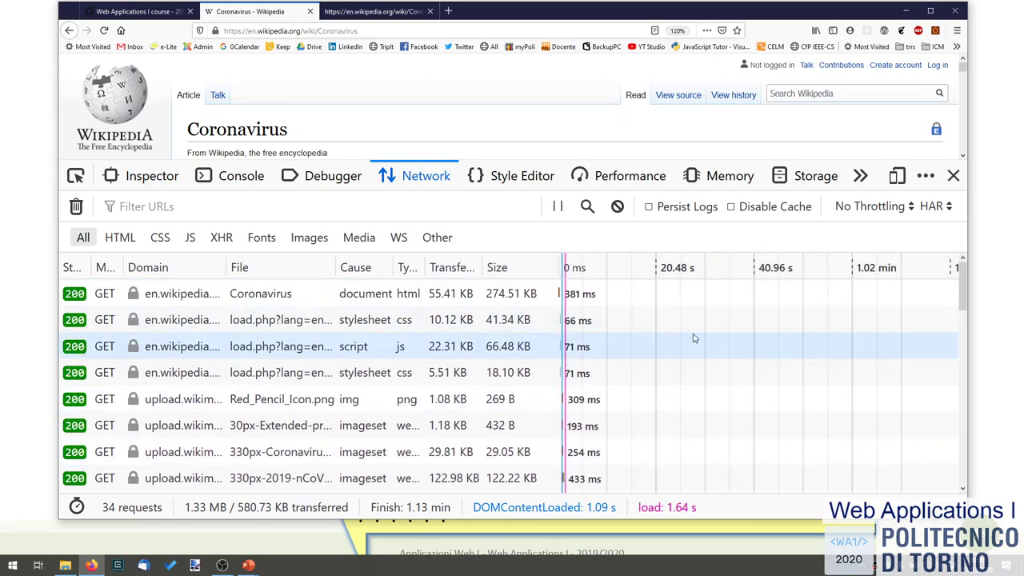
left_click(614, 293)
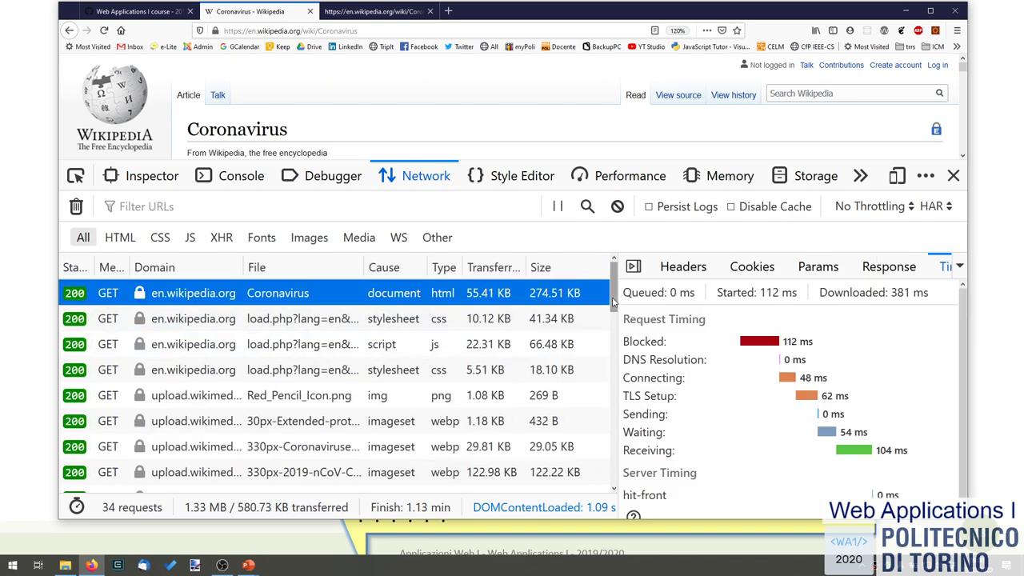
left_click(632, 274)
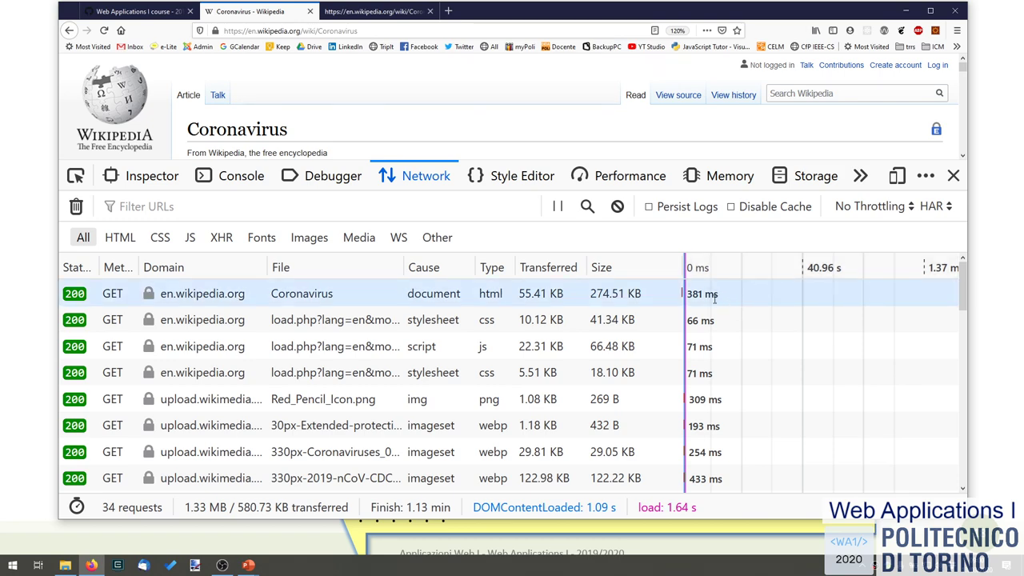
scroll(715, 297, "down", 5)
scroll(720, 301, "up", 5)
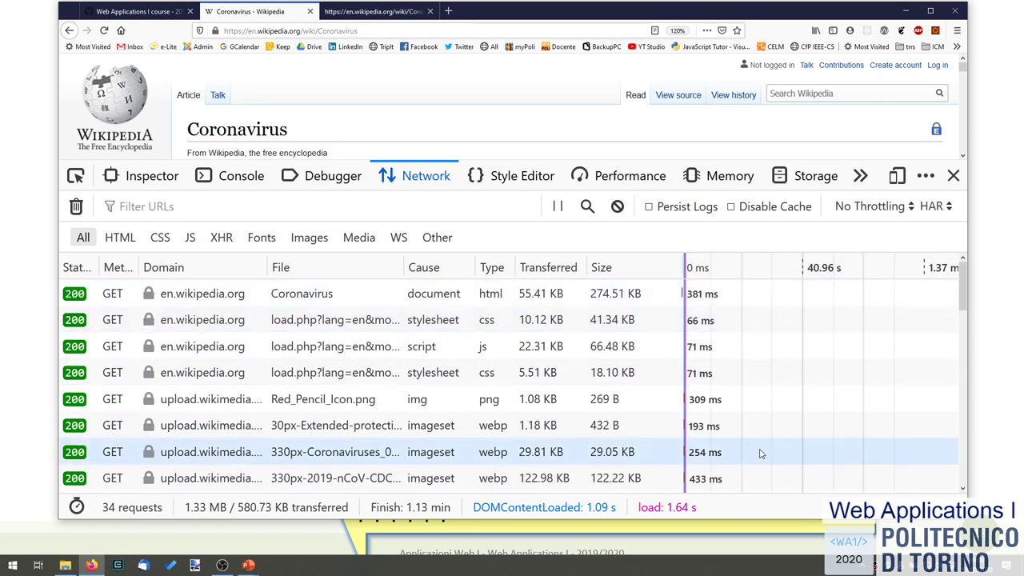
Step: Adjust the developer tools' zoom to a slightly smaller text size so that more requests fit in the list
key("ctrl+plus")
key("ctrl+plus")
key("ctrl+plus")
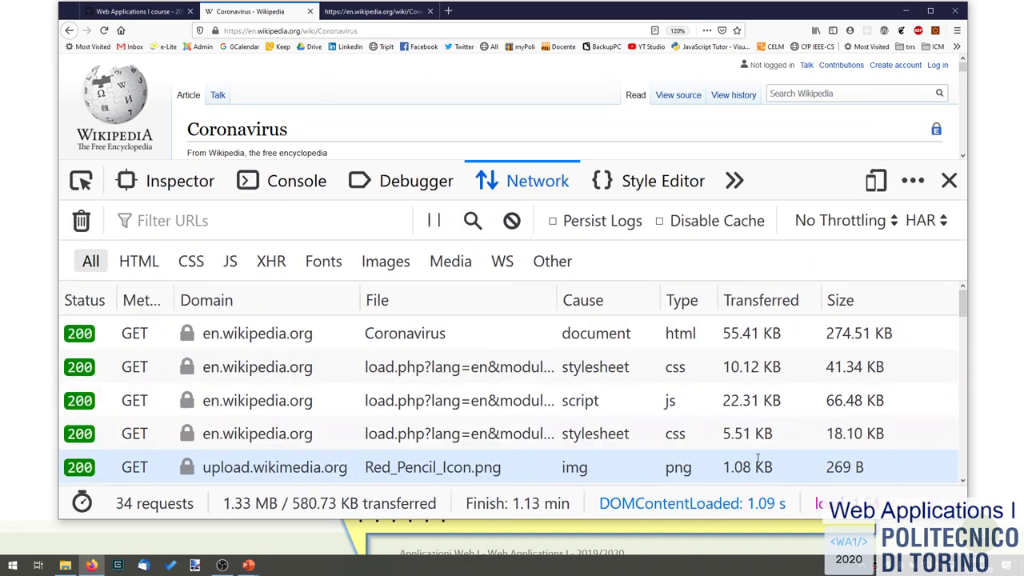
key("ctrl+minus")
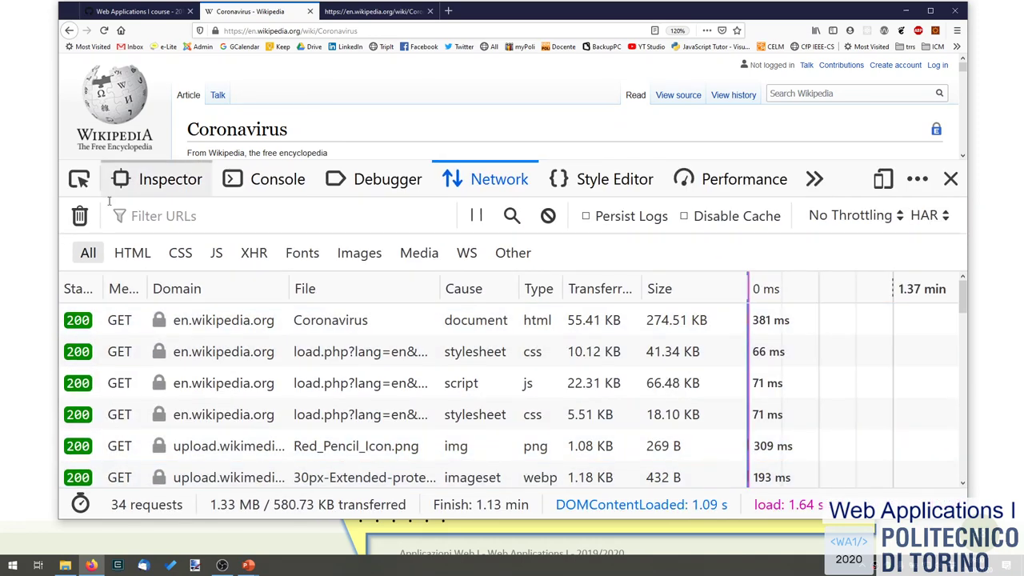
key("ctrl+minus")
key("ctrl+minus")
key("ctrl+minus")
key("ctrl+minus")
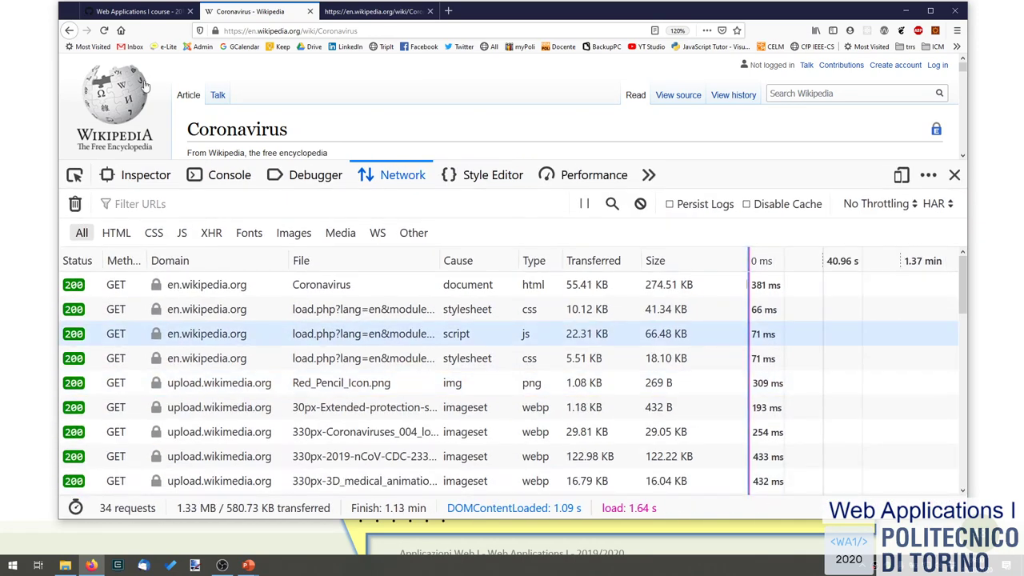
Step: Reload the Coronavirus page and widen the timeline column of the new request list
left_click(103, 31)
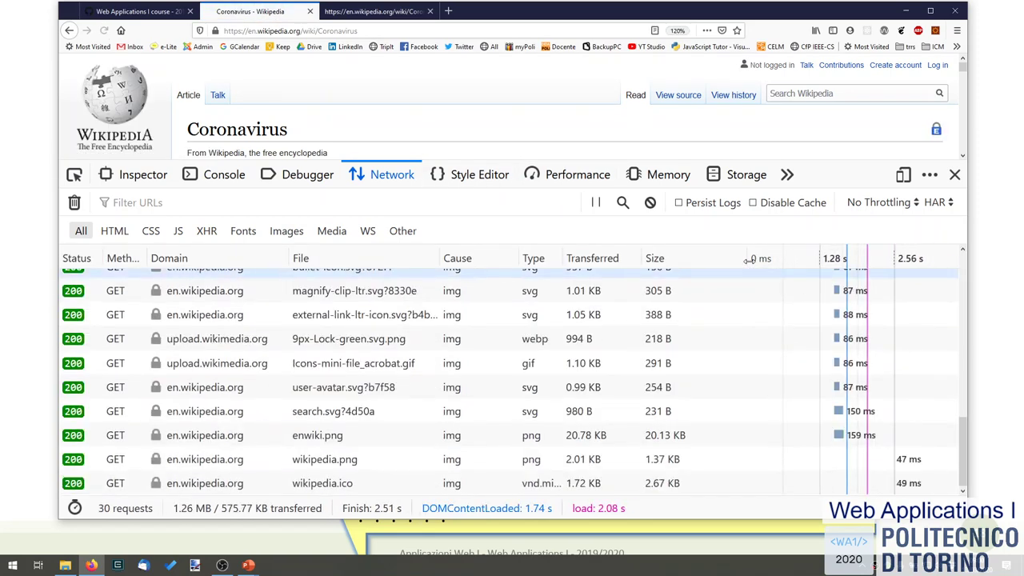
left_click_drag(744, 258, 592, 259)
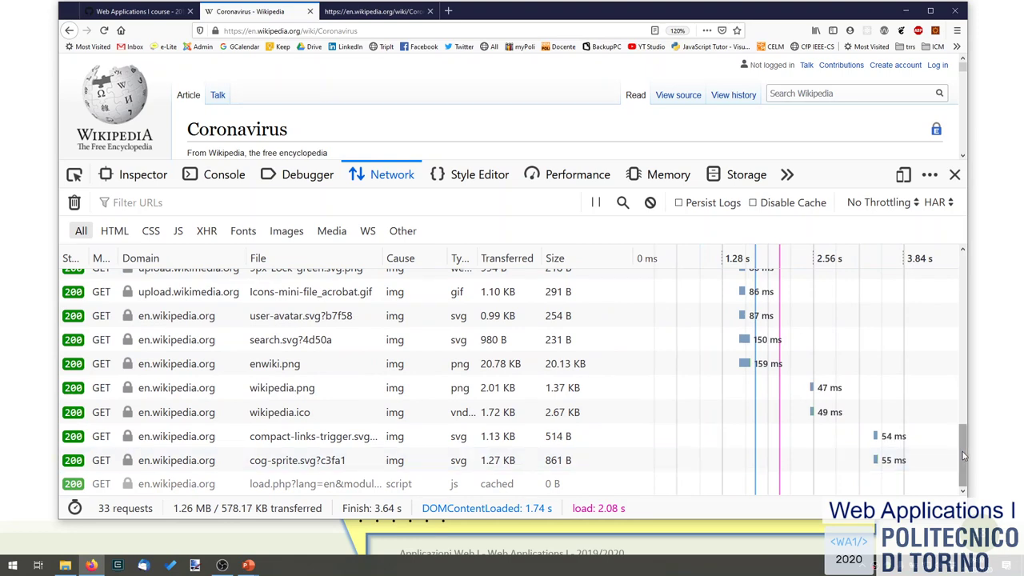
left_click_drag(963, 456, 965, 269)
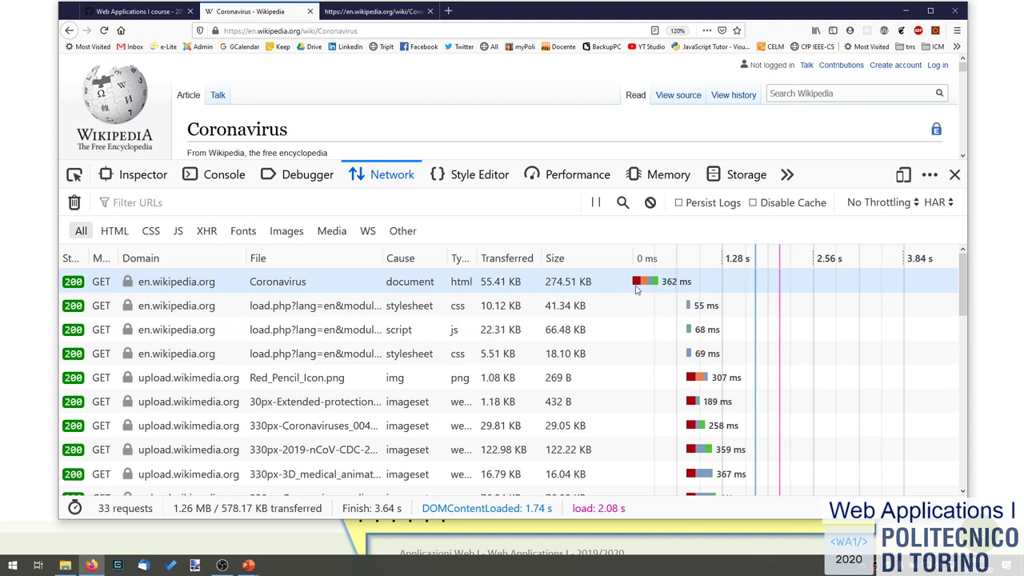
Step: Examine the timeline bars, comparing when the Coronavirus document finishes with when the stylesheets, script and images start, and check 42px-Sida-aids.png's timing breakdown
mouse_move(662, 288)
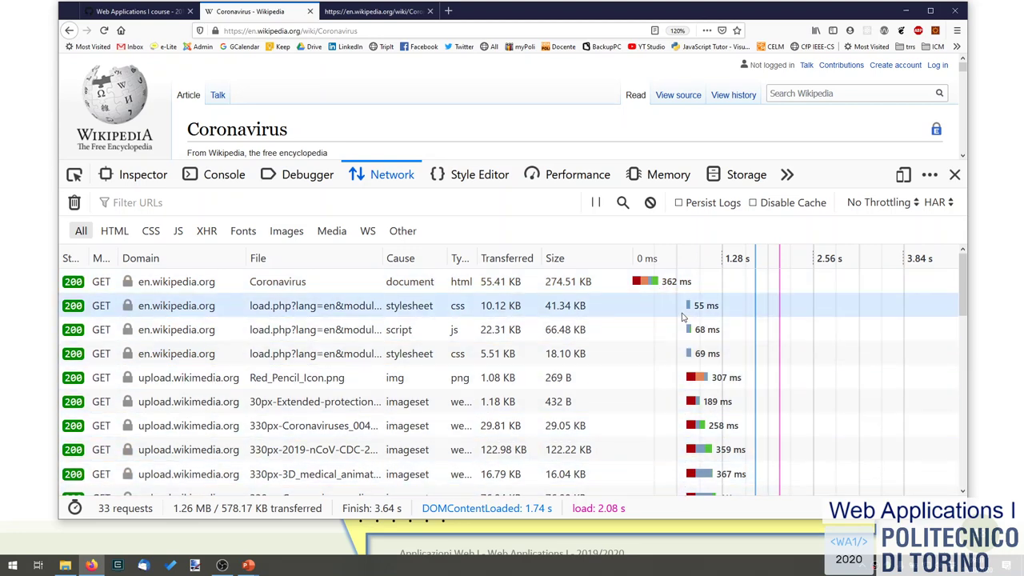
mouse_move(683, 317)
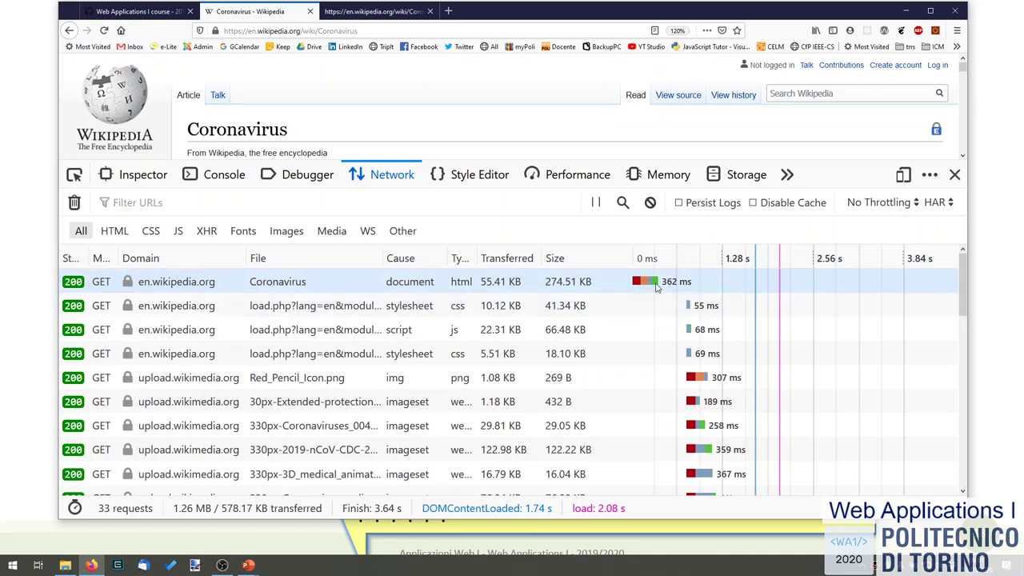
scroll(725, 356, "down", 3)
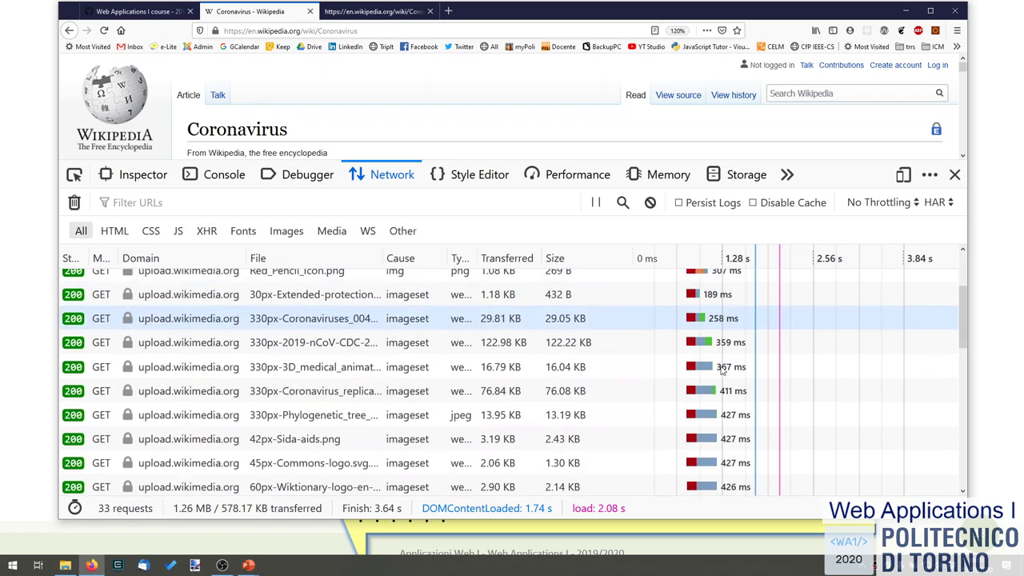
scroll(722, 364, "up", 1)
scroll(723, 376, "down", 2)
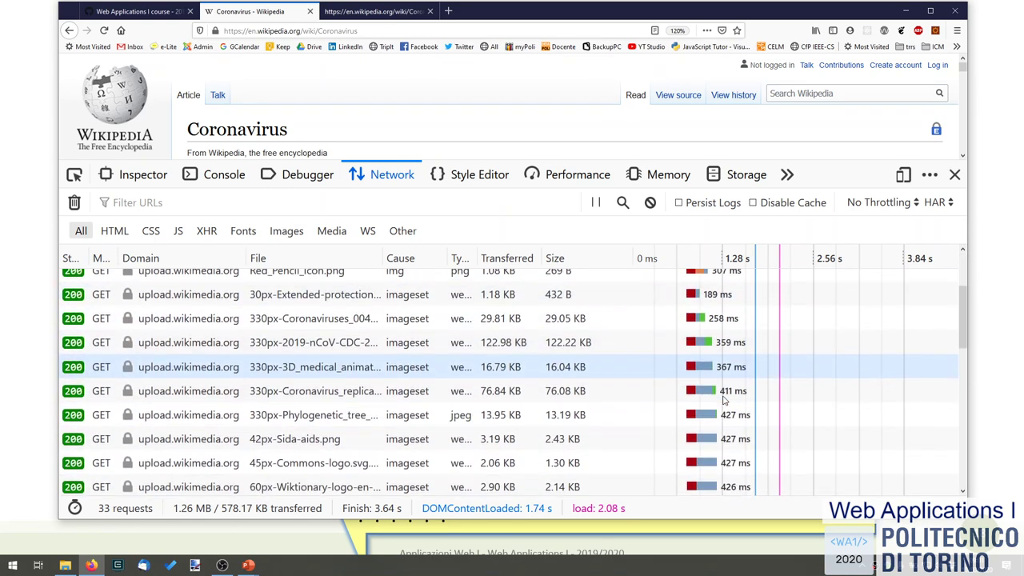
scroll(722, 396, "up", 3)
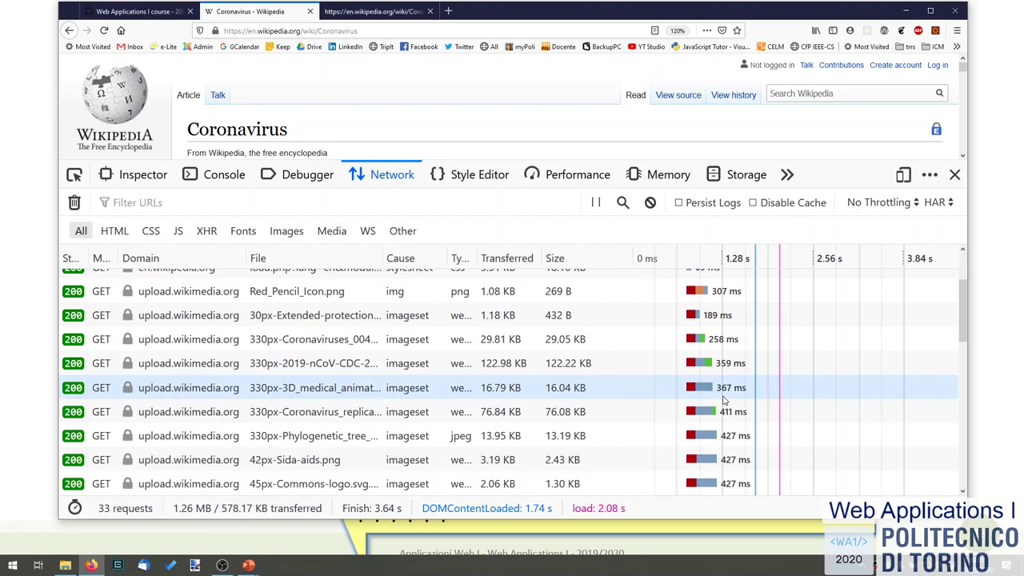
scroll(760, 388, "down", 2)
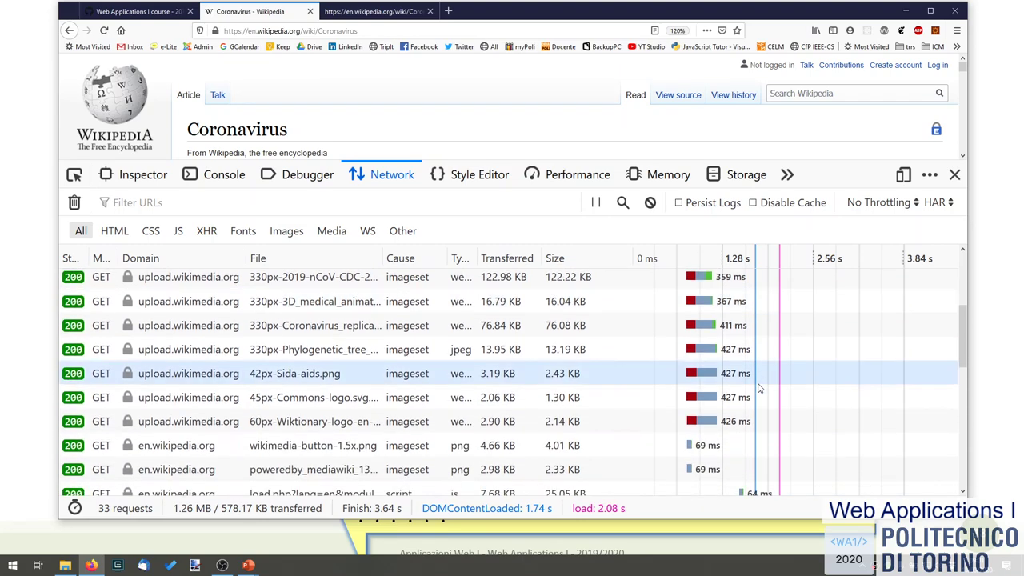
mouse_move(759, 387)
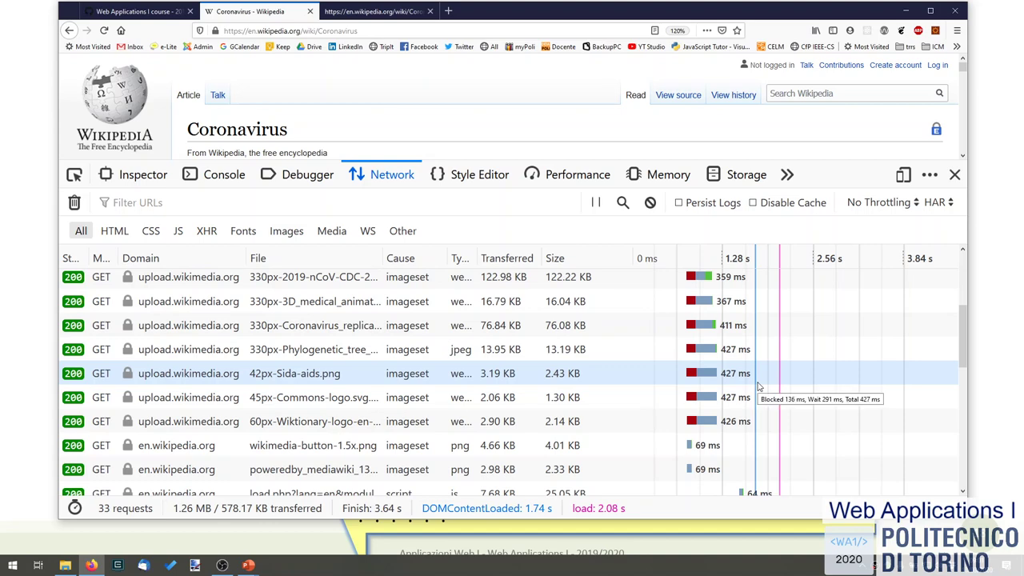
scroll(759, 387, "down", 3)
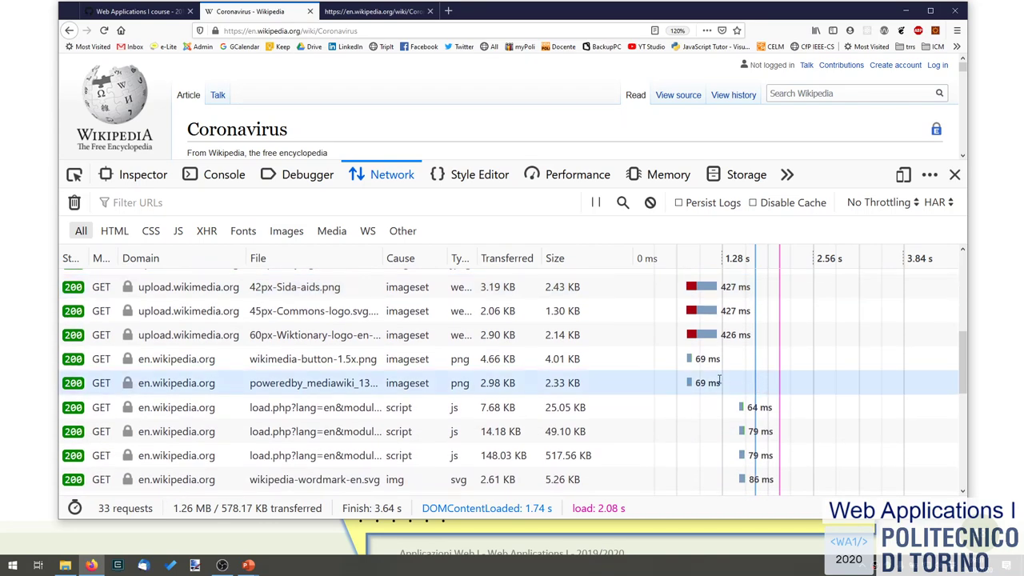
Step: Examine the requests sent after the page load marker, preview wikipedia.png, and compare them with the earliest requests
scroll(761, 420, "down", 7)
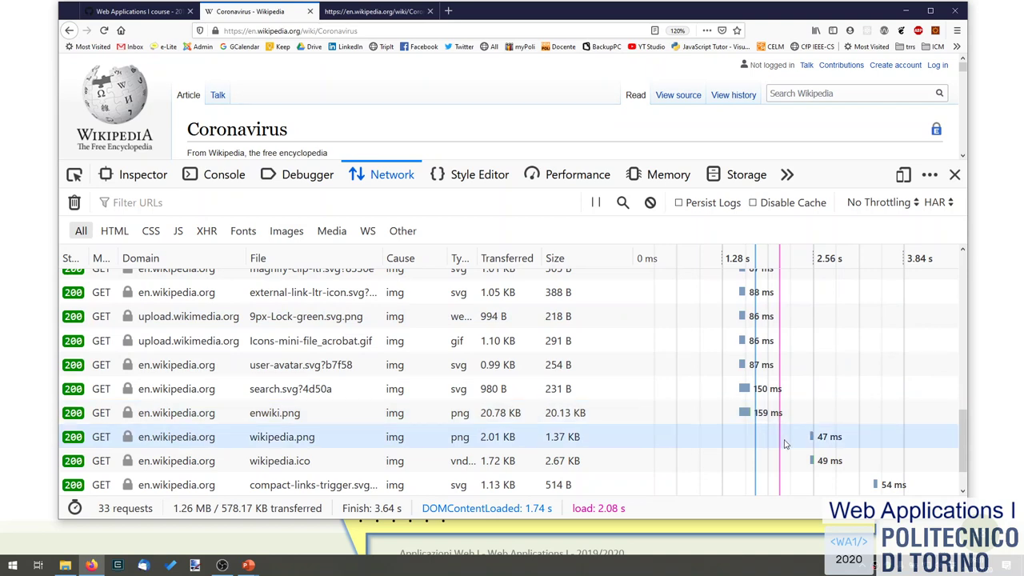
mouse_move(785, 455)
mouse_move(309, 440)
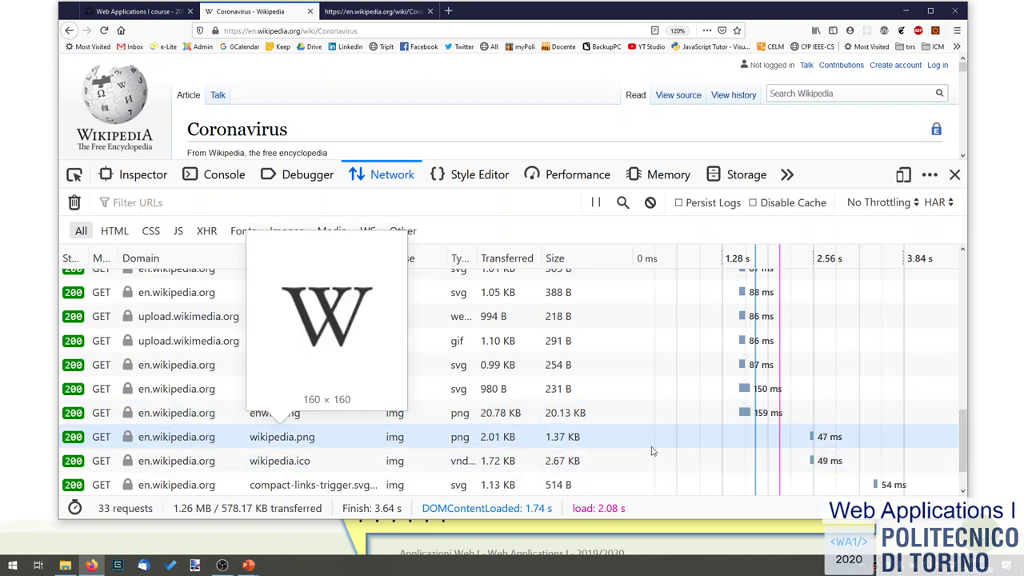
scroll(868, 447, "down", 1)
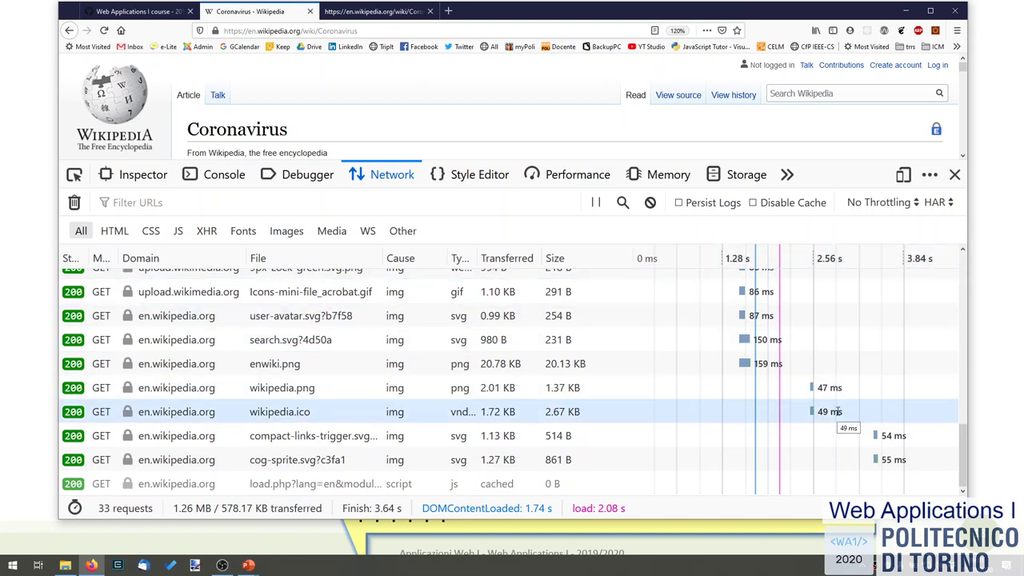
scroll(838, 413, "up", 10)
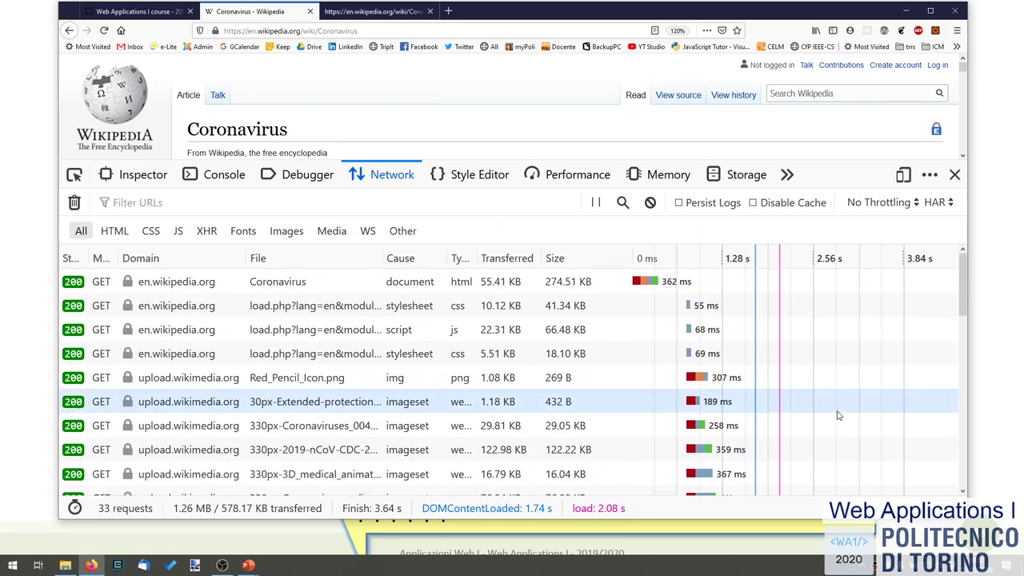
scroll(837, 415, "down", 3)
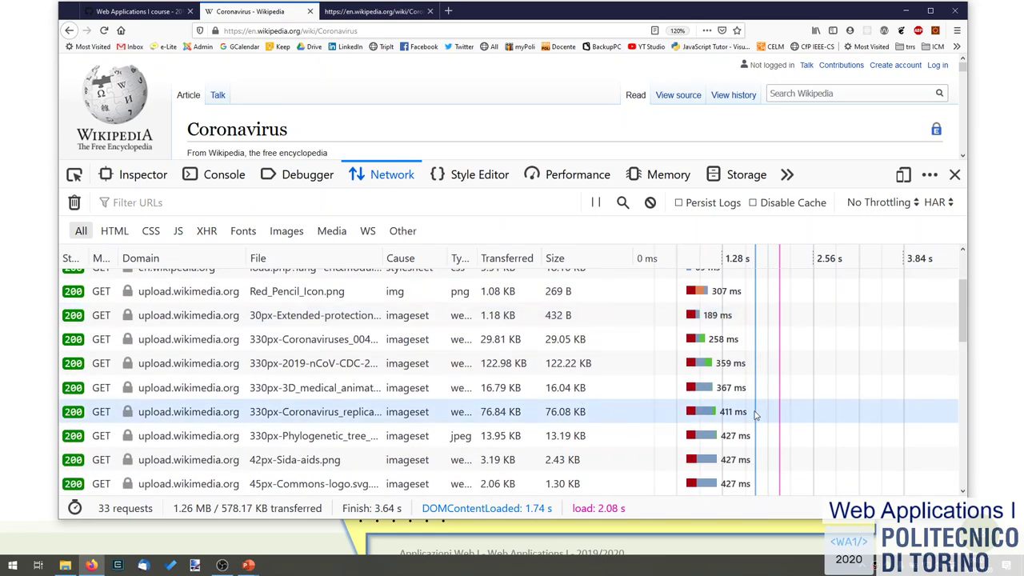
scroll(736, 435, "up", 3)
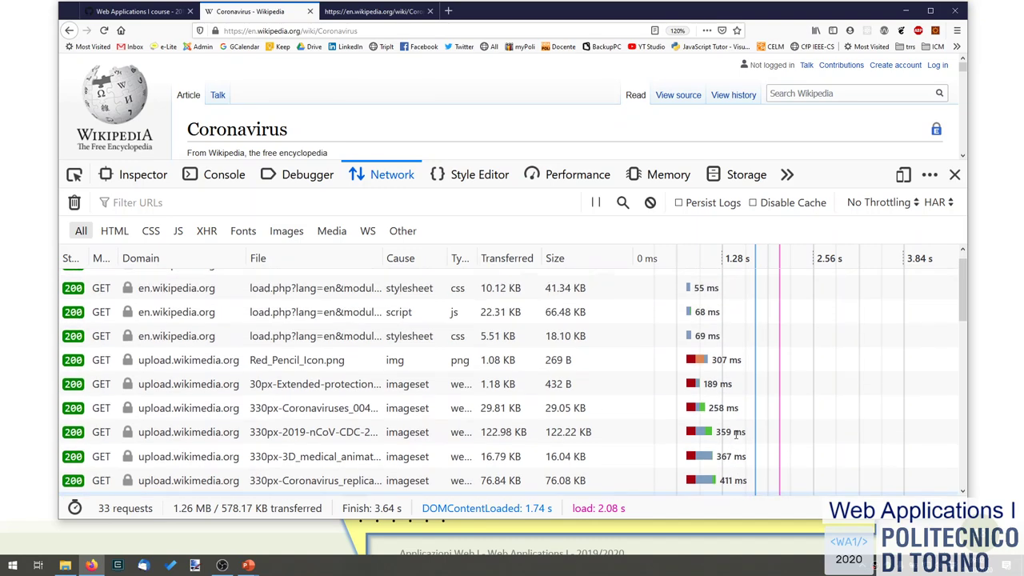
scroll(736, 434, "up", 1)
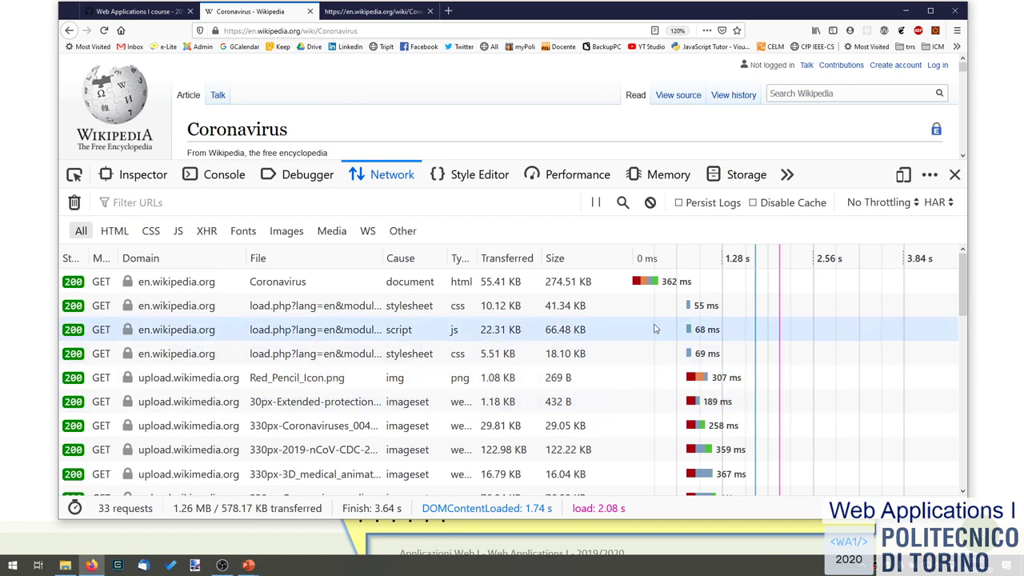
mouse_move(652, 291)
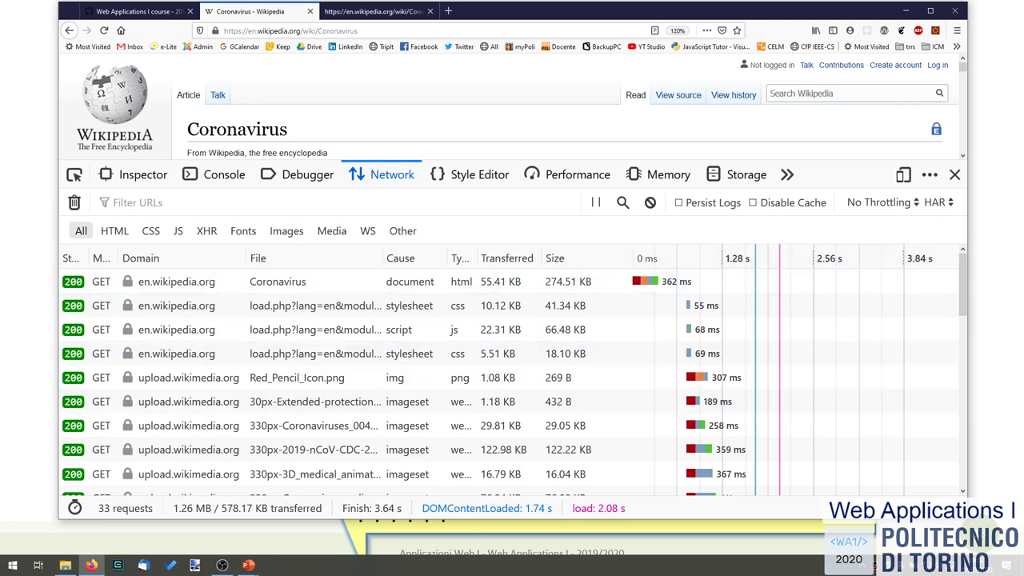
Step: Review the network summary's request count, transferred data and finish time, and shrink the developer tools to reveal more of the article
left_click_drag(964, 293, 949, 159)
double_click(102, 512)
left_click(102, 513)
left_click_drag(222, 509, 245, 510)
left_click(272, 512)
left_click_drag(172, 509, 192, 509)
left_click_drag(365, 509, 401, 509)
left_click(399, 511)
left_click_drag(468, 160, 478, 343)
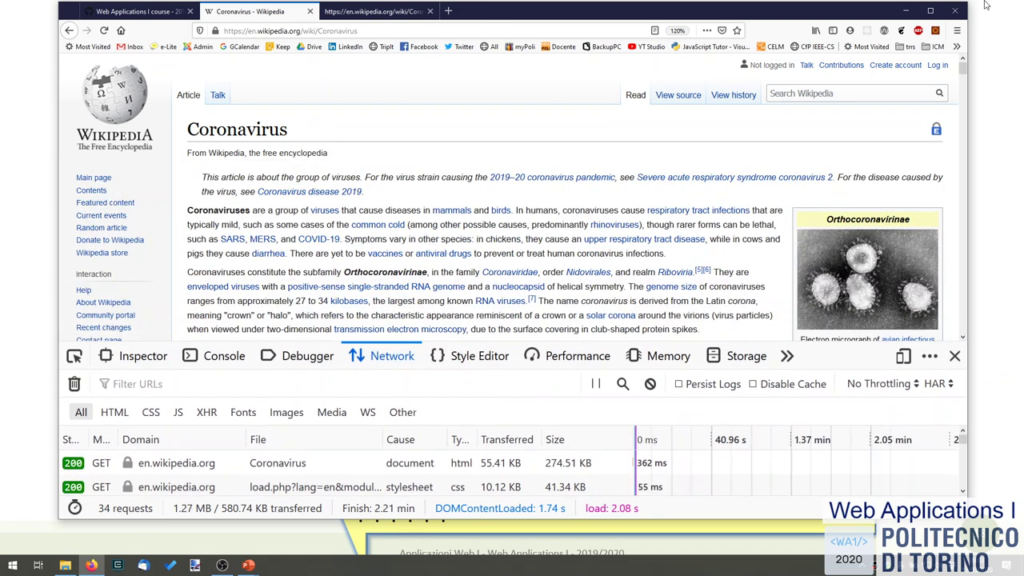
Step: Switch to the PowerPoint slide show, advance to the HTTP evolution slide and point the laser at the HTTP/0.9 entry
key("alt+Tab")
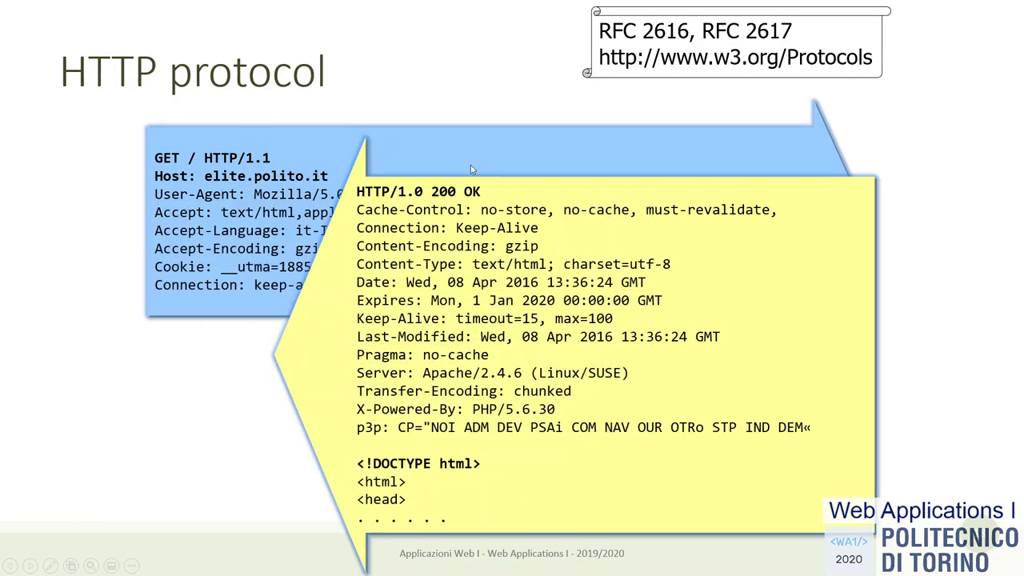
key("Right")
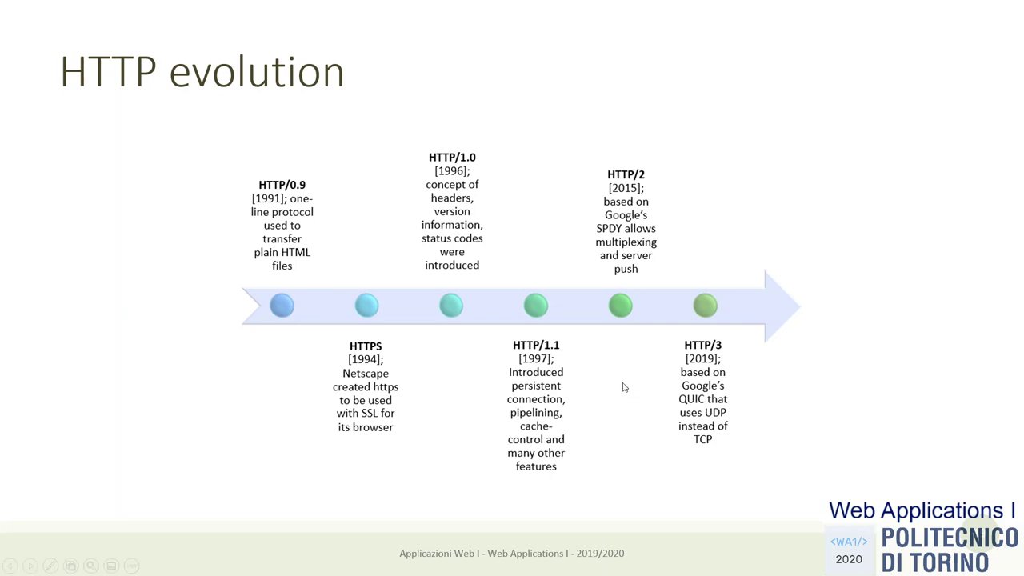
left_click(271, 207, "ctrl")
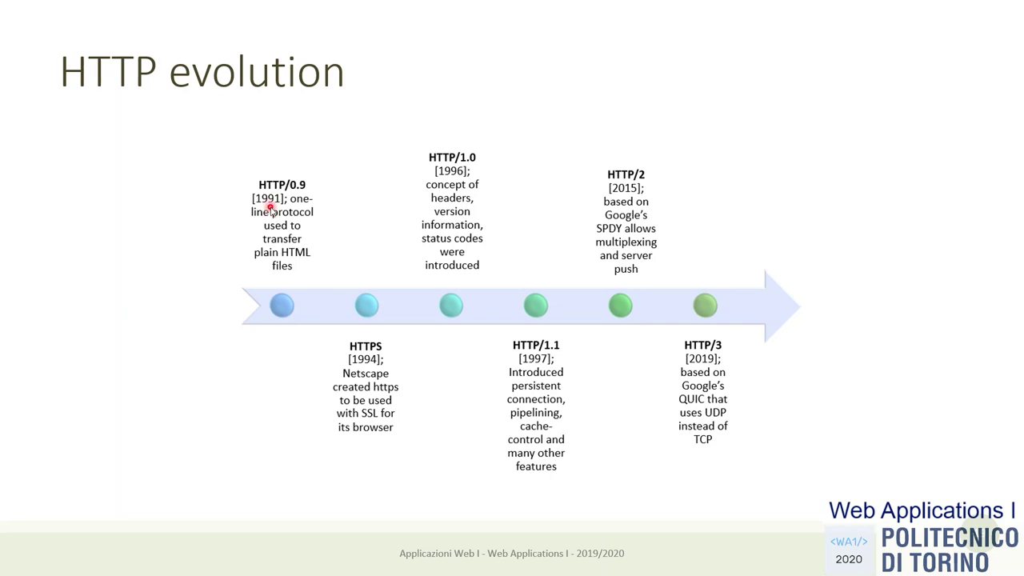